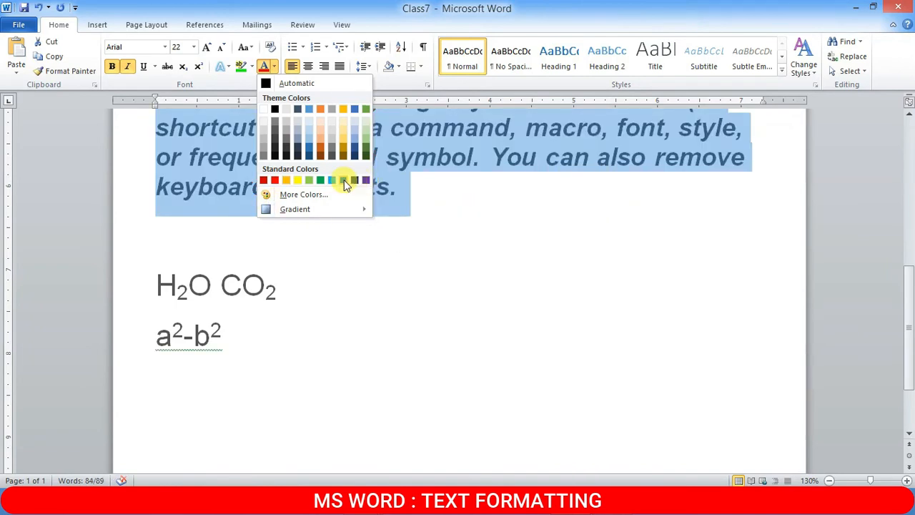
- Set the font color of the selected body paragraph to the standard green and deselect the text
left_click(320, 180)
scroll(346, 197, "up", 3)
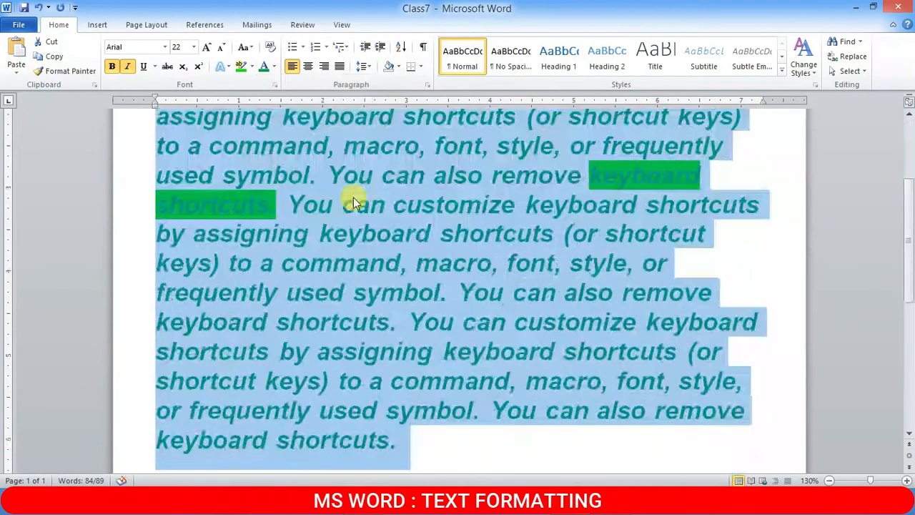
left_click(409, 204)
scroll(290, 218, "up", 2)
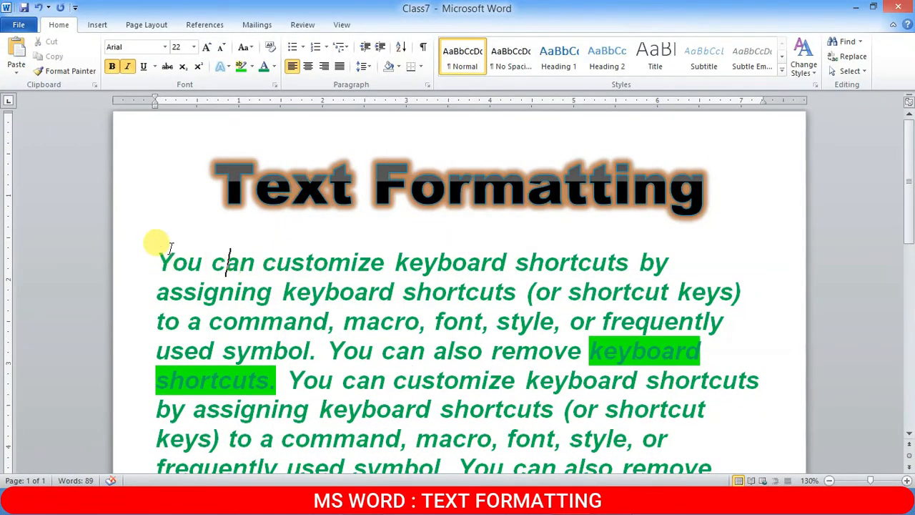
left_click_drag(146, 247, 432, 334)
scroll(375, 229, "up", 3)
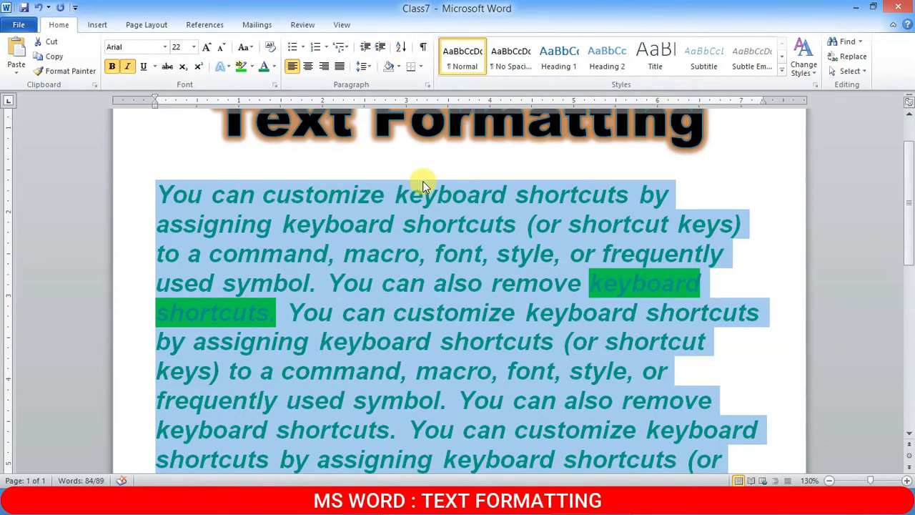
scroll(370, 191, "up", 1)
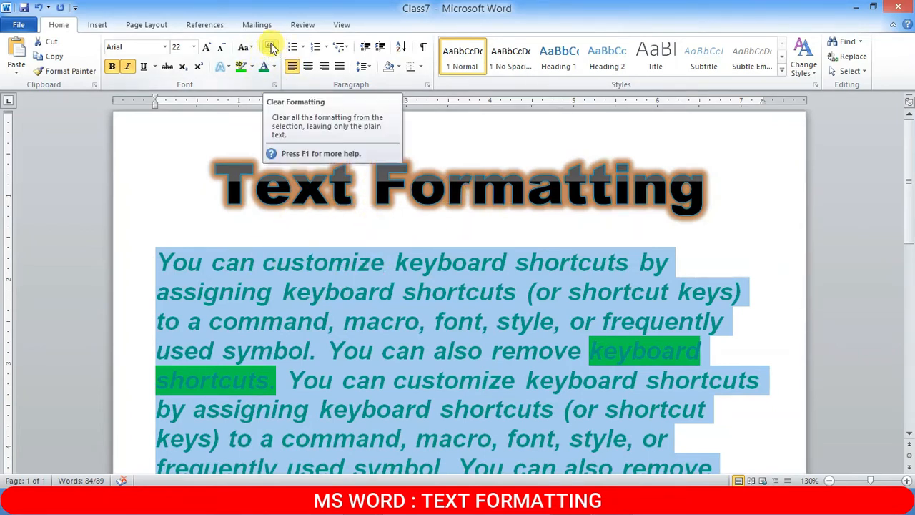
left_click(432, 263)
scroll(432, 467, "down", 3)
scroll(433, 466, "up", 3)
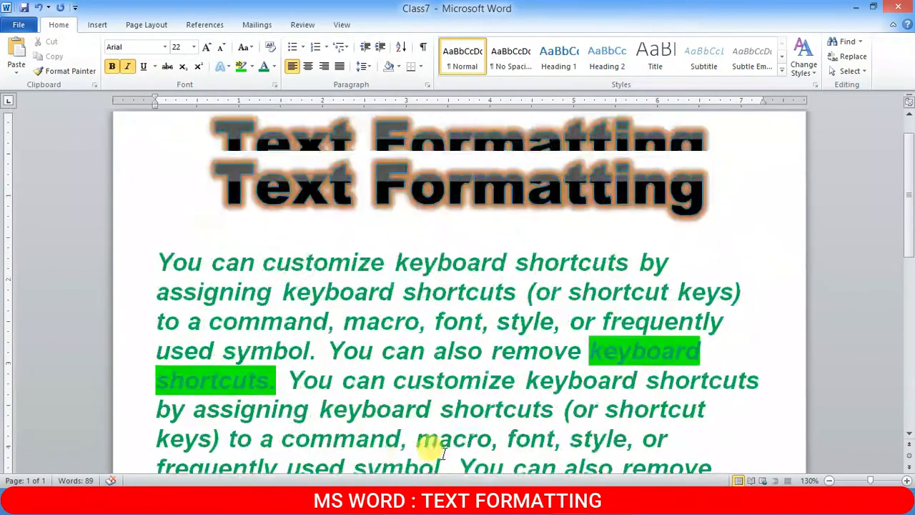
- Clear all formatting from the whole document, from the "Text Formatting" title through the formula lines
left_click(203, 186)
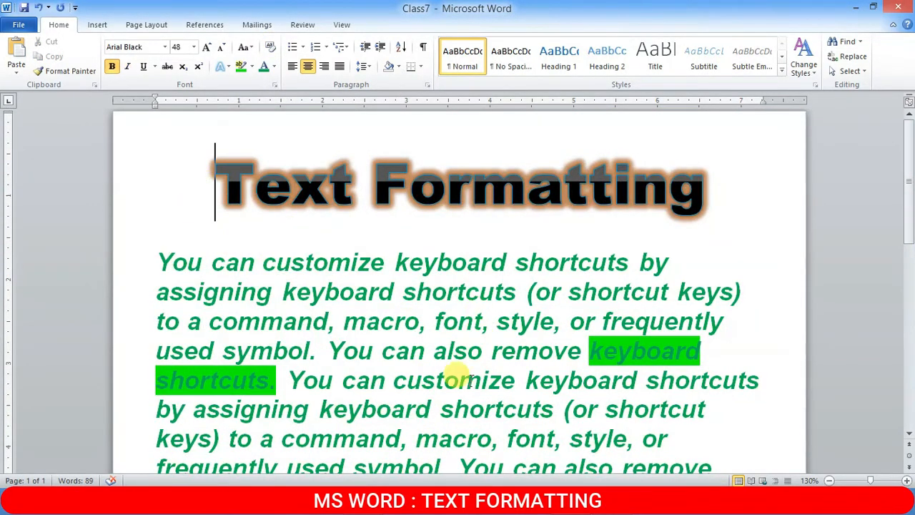
scroll(460, 421, "down", 5)
scroll(409, 329, "up", 4)
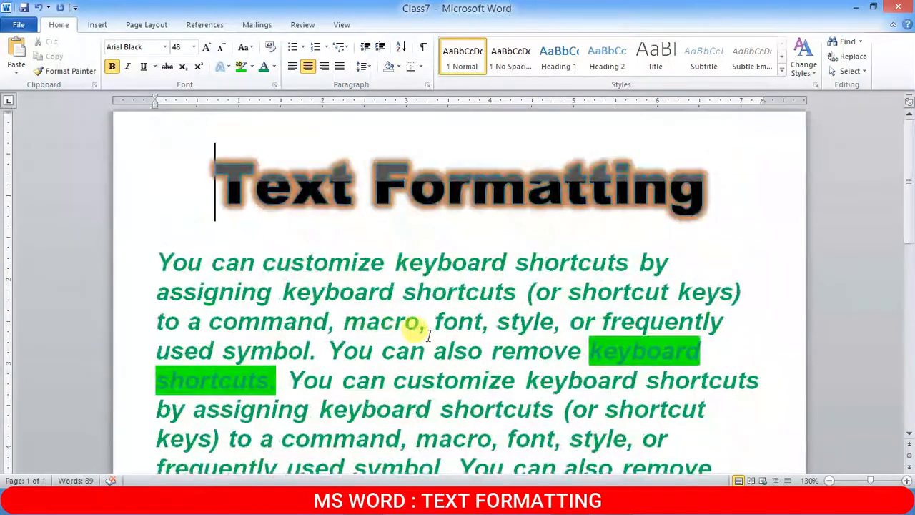
scroll(409, 333, "down", 5)
scroll(433, 352, "up", 5)
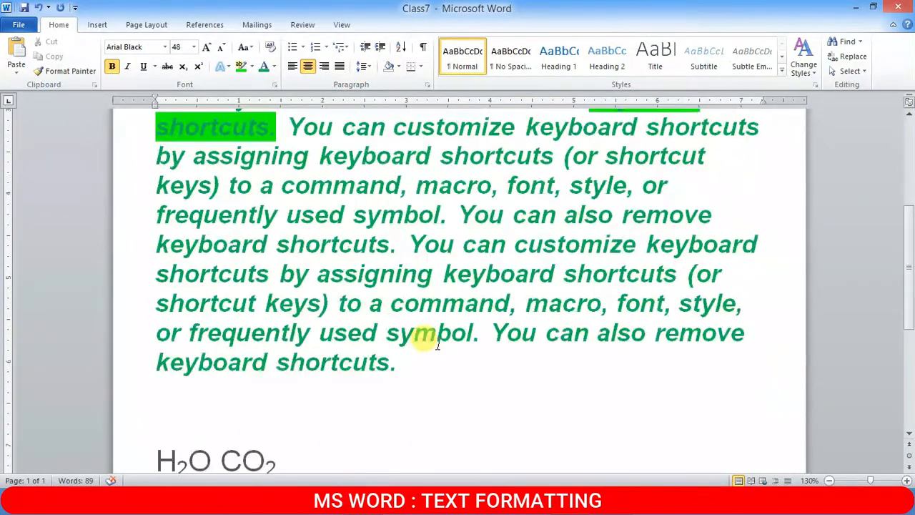
left_click_drag(190, 157, 336, 469)
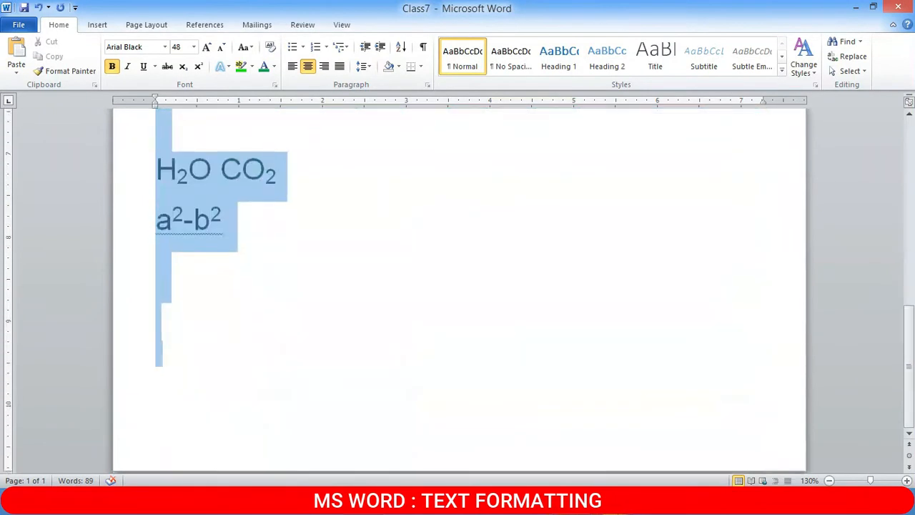
left_click(272, 49)
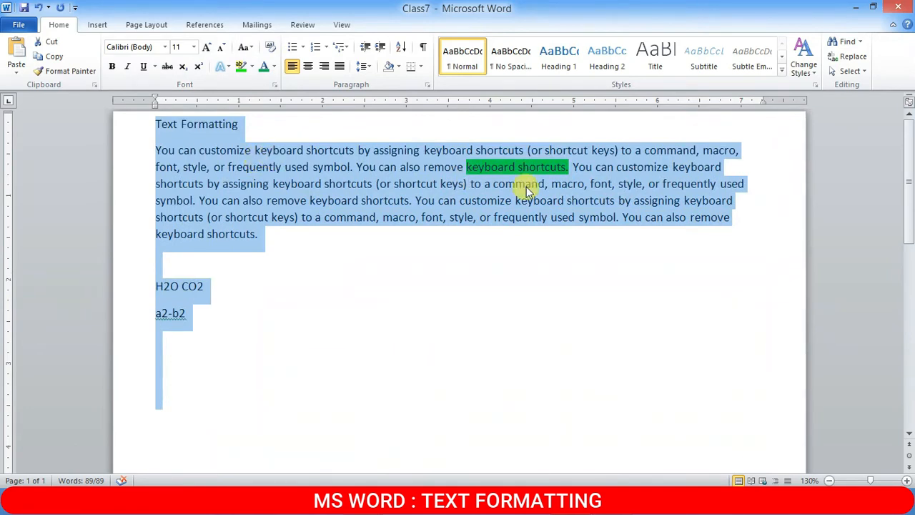
- Remove the green highlight from the words "keyboard shortcuts." in the paragraph's second line
left_click(558, 166)
left_click_drag(466, 167, 567, 167)
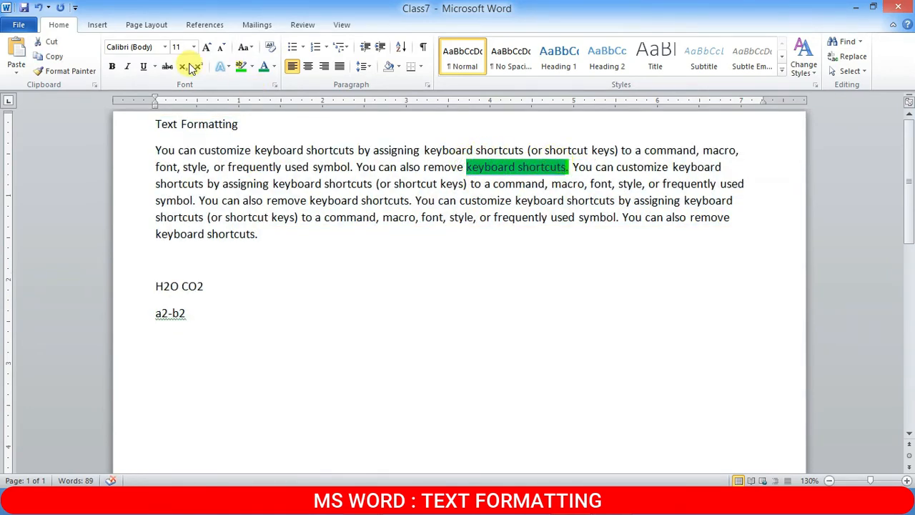
left_click(307, 200)
left_click_drag(155, 125, 247, 126)
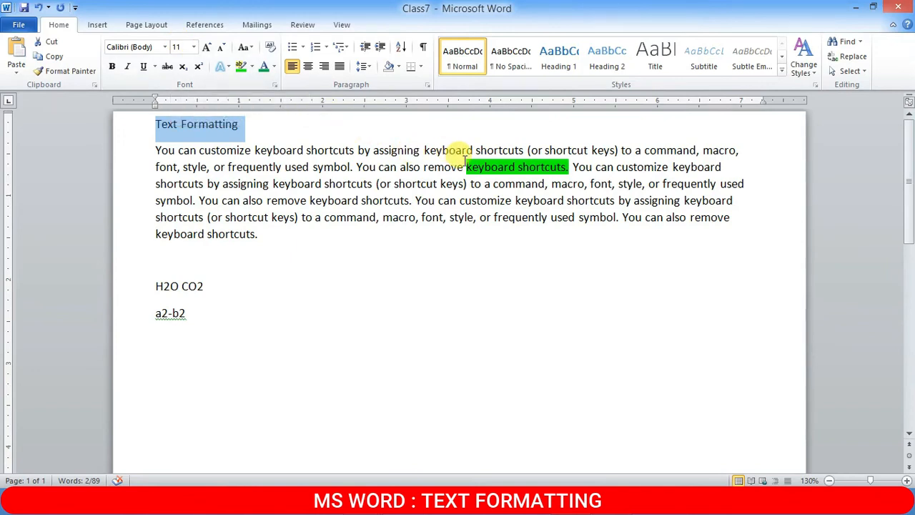
left_click_drag(466, 167, 570, 167)
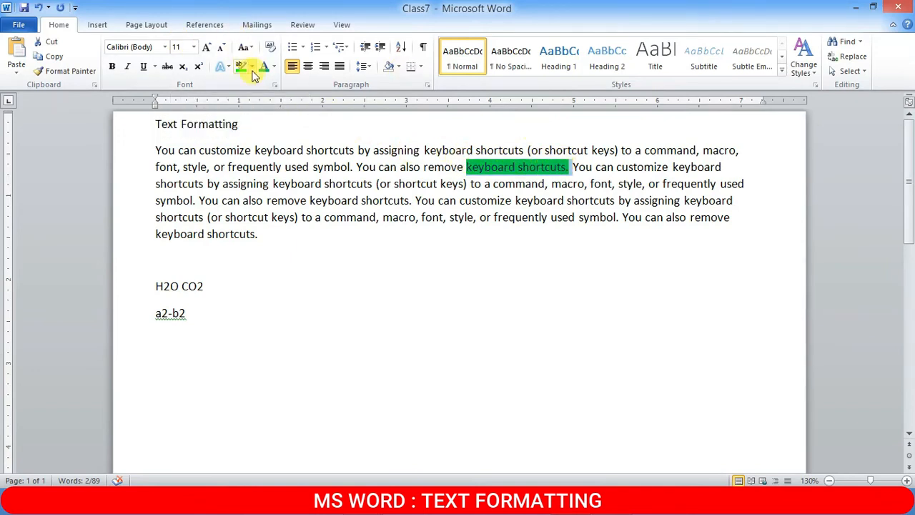
left_click(252, 66)
left_click(271, 144)
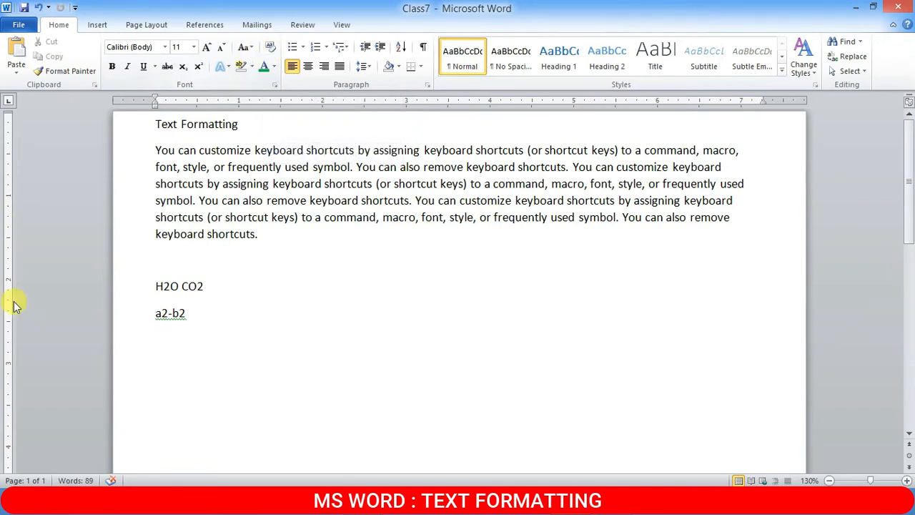
left_click(143, 291)
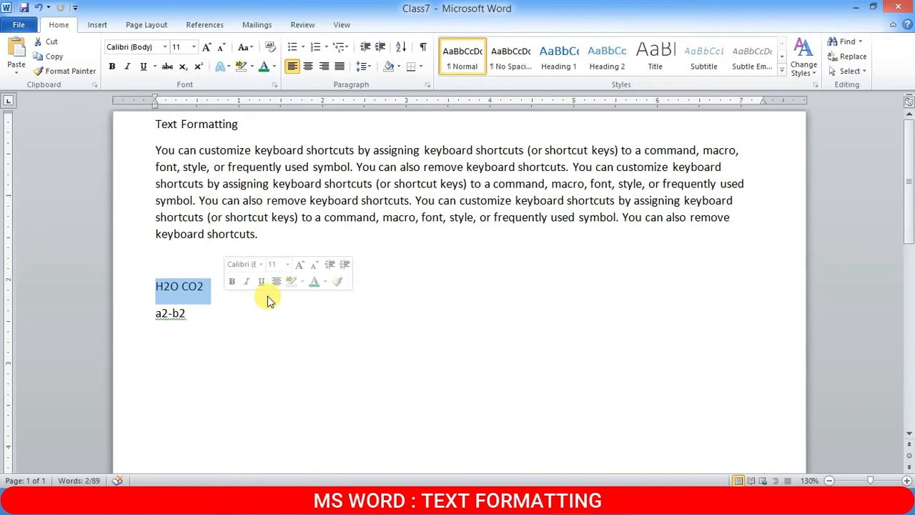
left_click(286, 152)
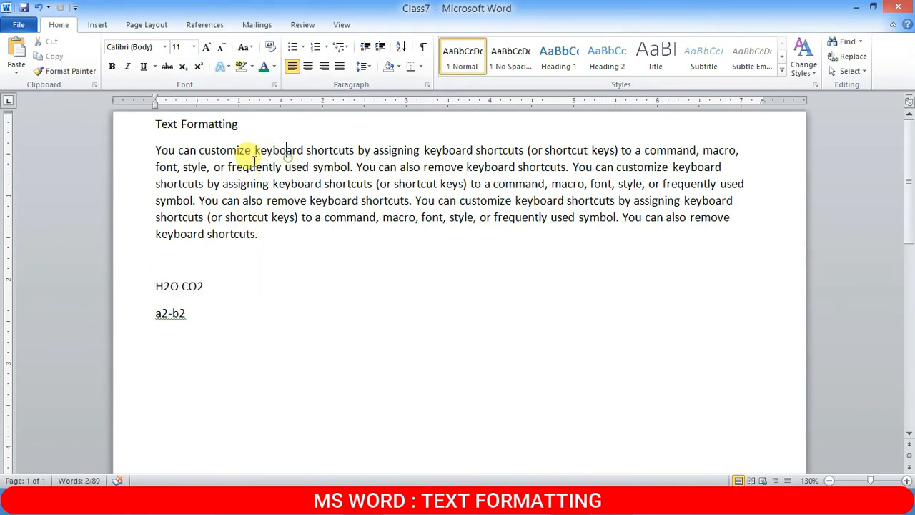
left_click_drag(151, 149, 285, 216)
triple_click(286, 216)
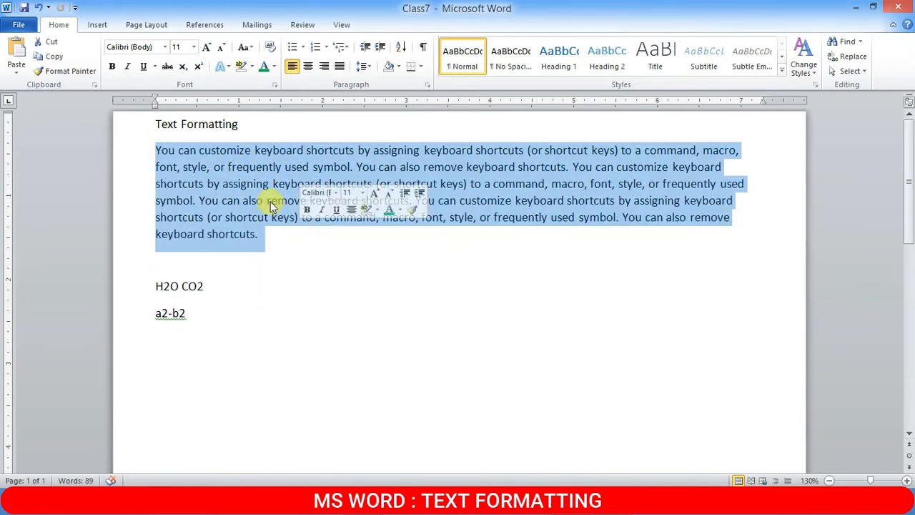
left_click(383, 121)
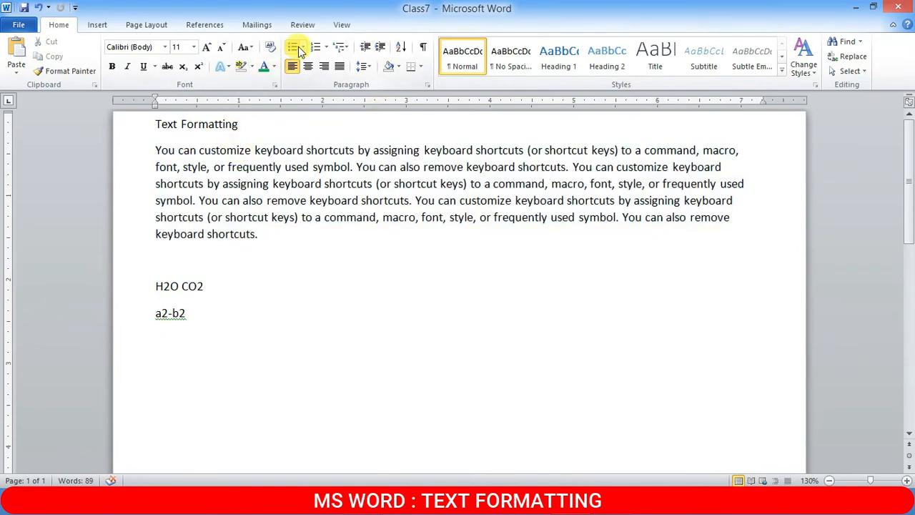
- Add the words Input, Output, Storage and Process on separate lines below "a2-b2", leaving a blank line before them
left_click(223, 328)
key("Return")
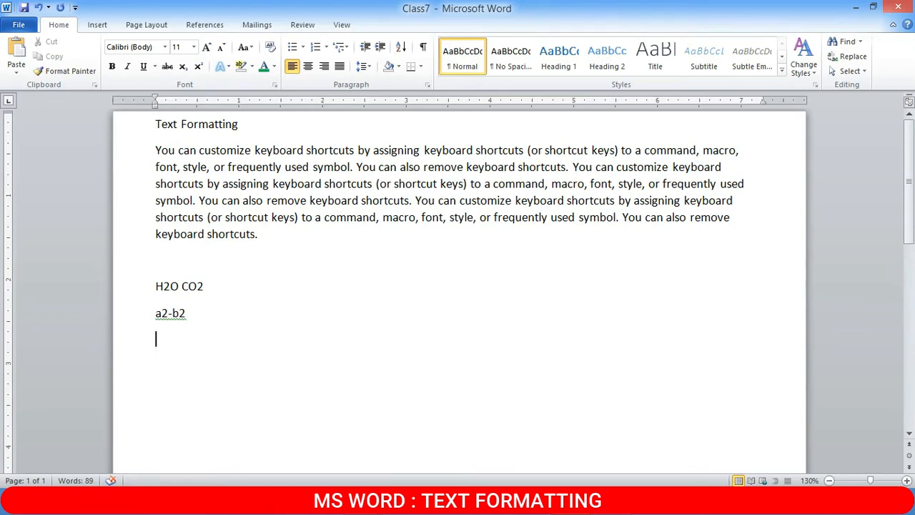
key("Return")
type("i")
key("BackSpace")
type("I")
type("npu")
type("Oput")
type("p")
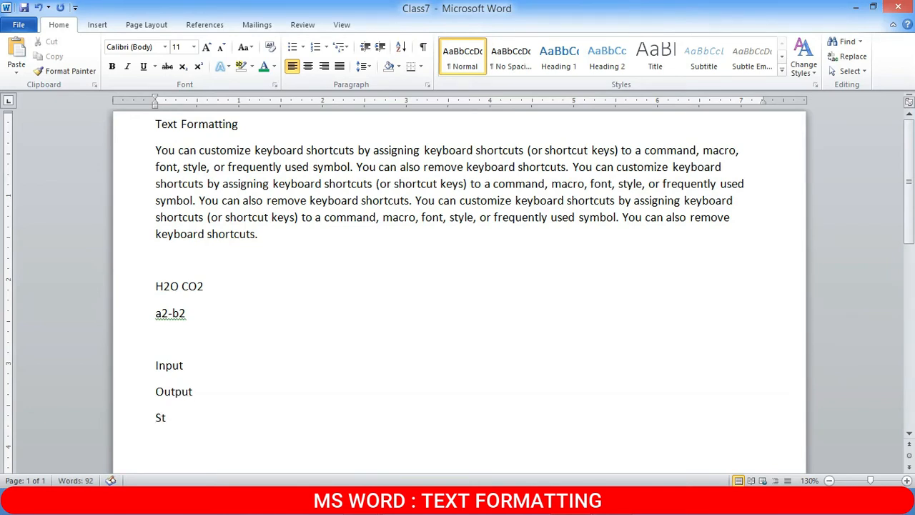
type("ra")
type("Pr")
type("ocess")
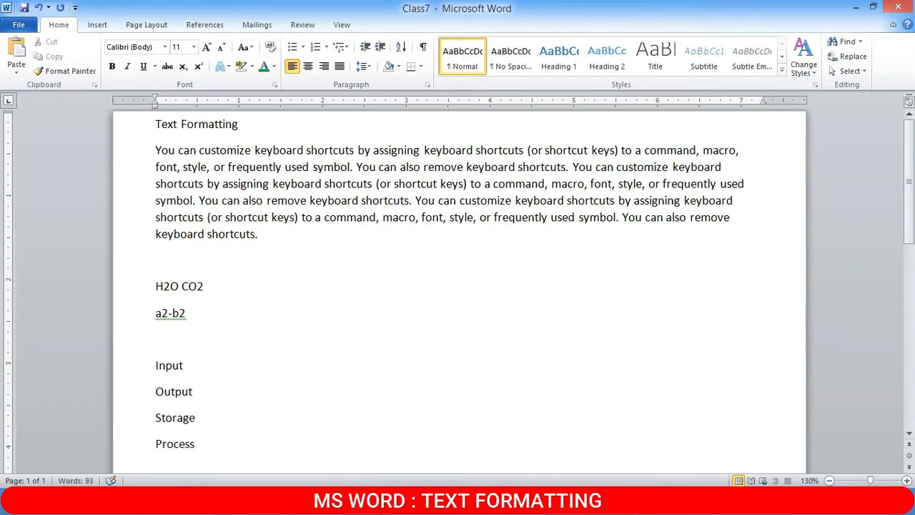
key("Return")
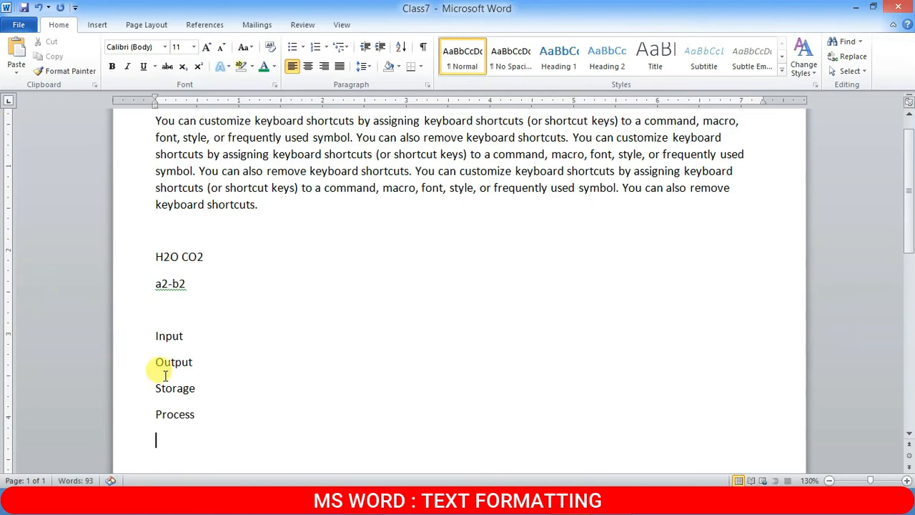
- Set the font size of the four lines from Input to Process to 18
left_click(173, 339)
left_click_drag(154, 336, 213, 409)
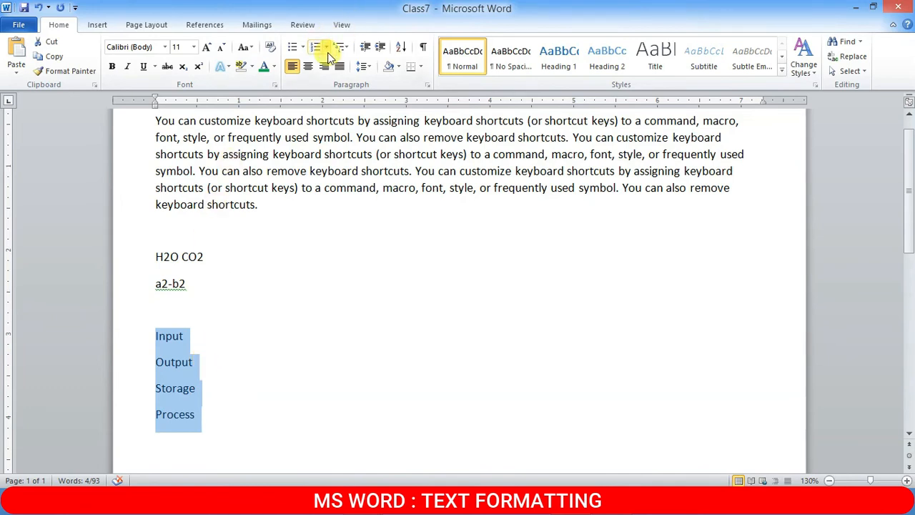
left_click(194, 347)
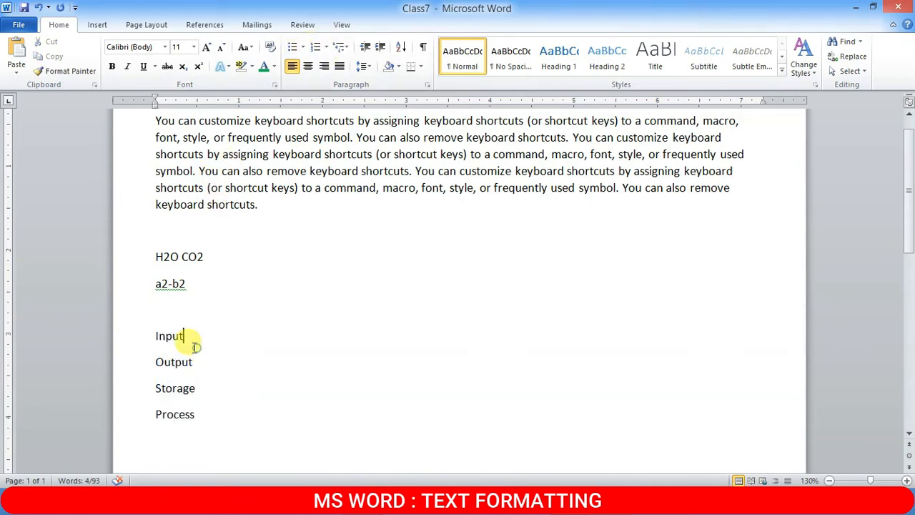
left_click_drag(149, 333, 214, 412)
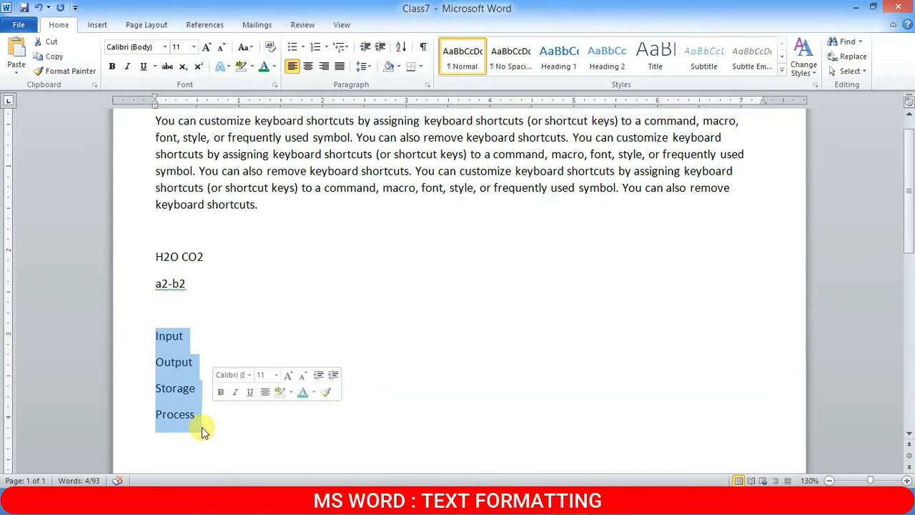
scroll(196, 407, "up", 2, "ctrl")
scroll(196, 405, "up", 5, "ctrl")
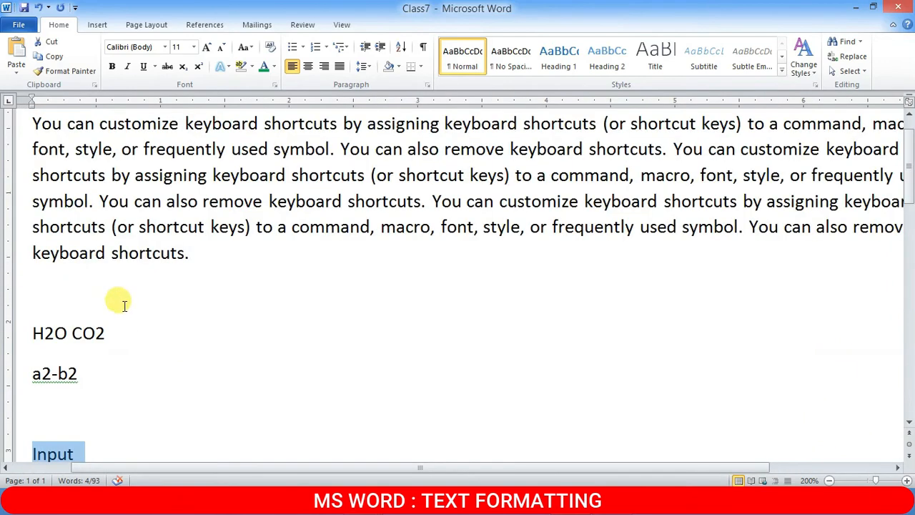
left_click_drag(368, 467, 126, 462)
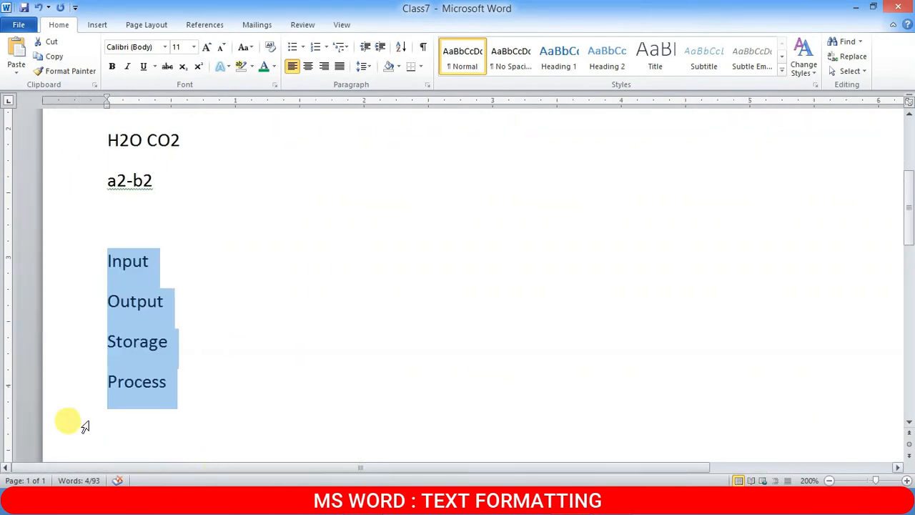
left_click(193, 48)
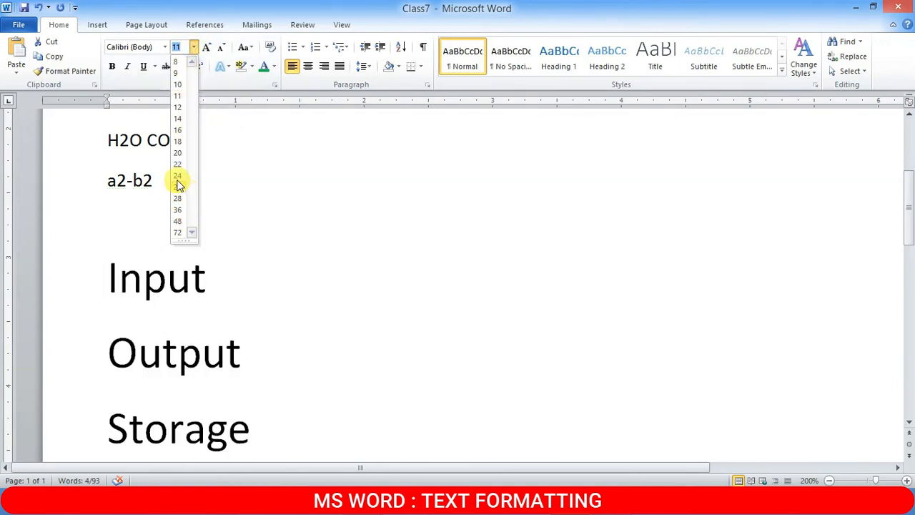
left_click(178, 143)
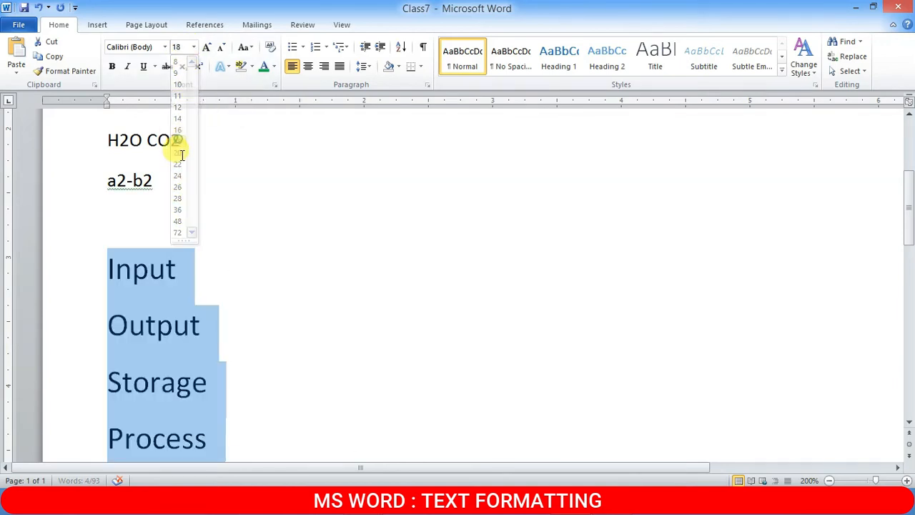
scroll(210, 251, "down", 3)
scroll(215, 256, "up", 2)
left_click(290, 264)
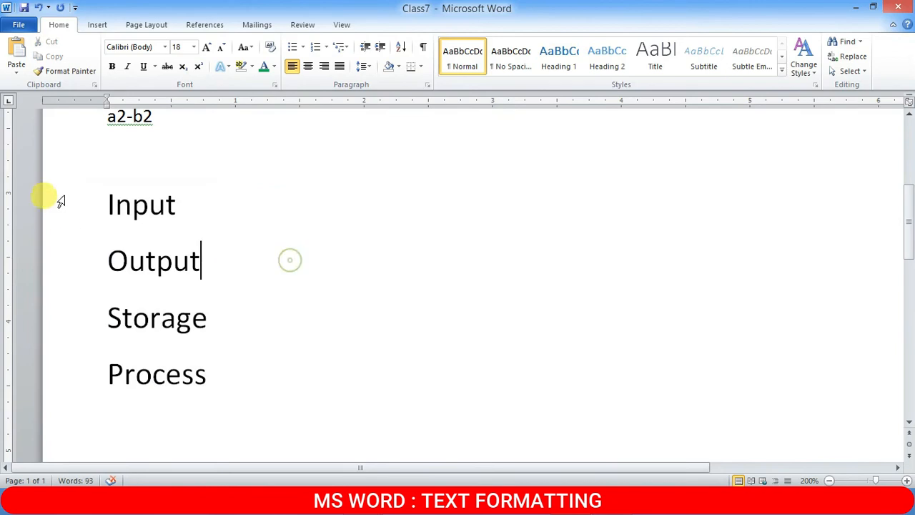
- Apply 1., 2., 3. numbering to the lines from Input to Process and replace it with check mark bullets
left_click_drag(105, 200, 245, 370)
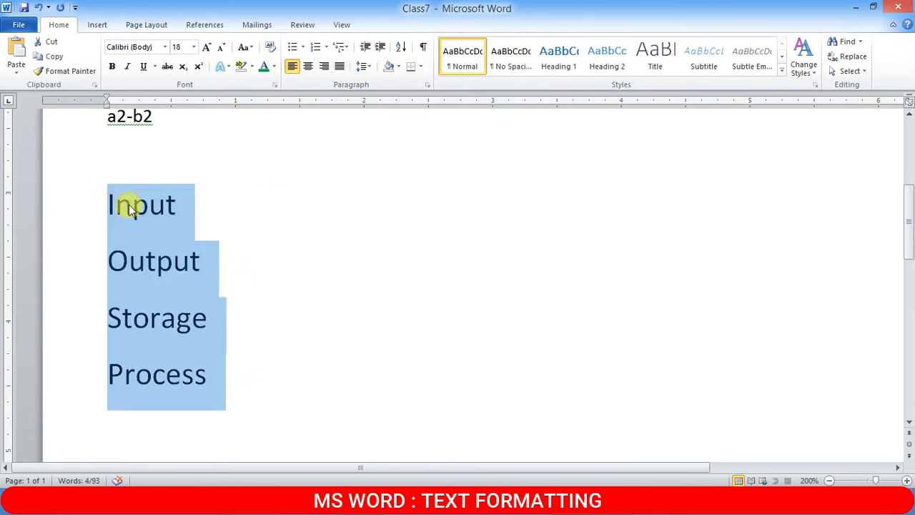
left_click(328, 47)
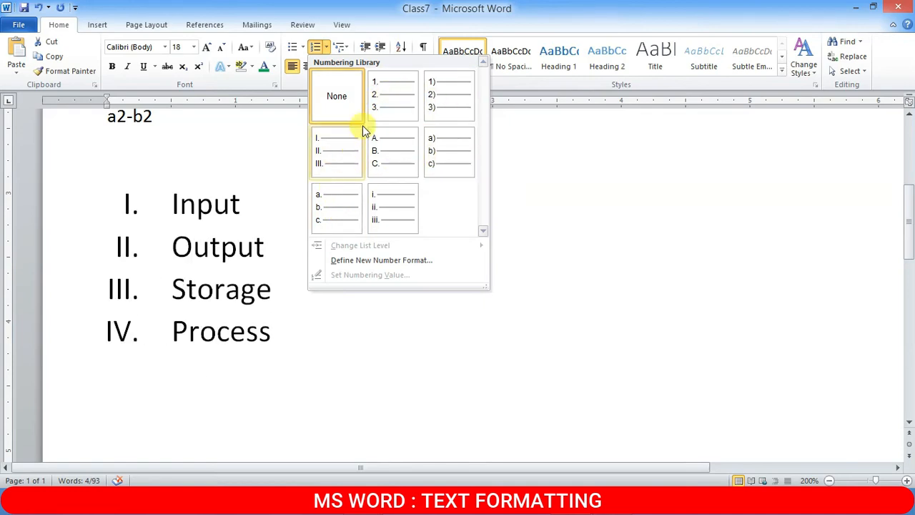
left_click(387, 107)
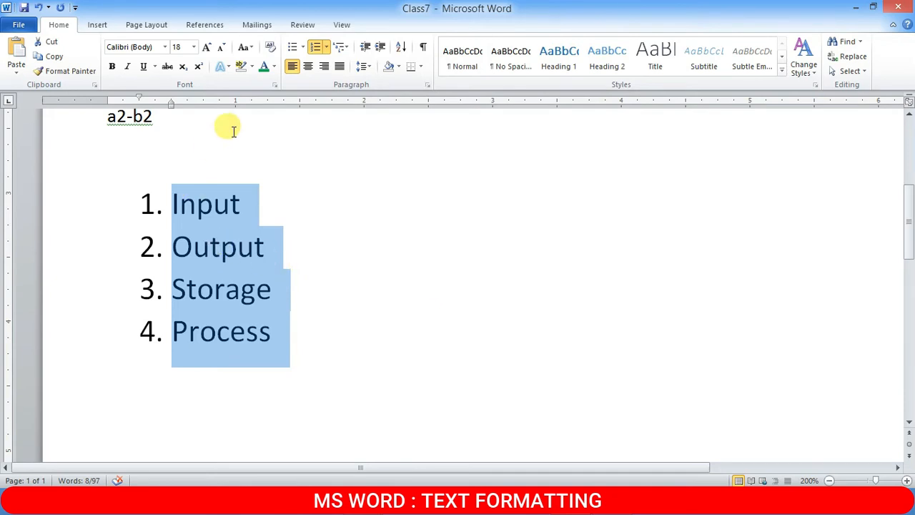
left_click(303, 47)
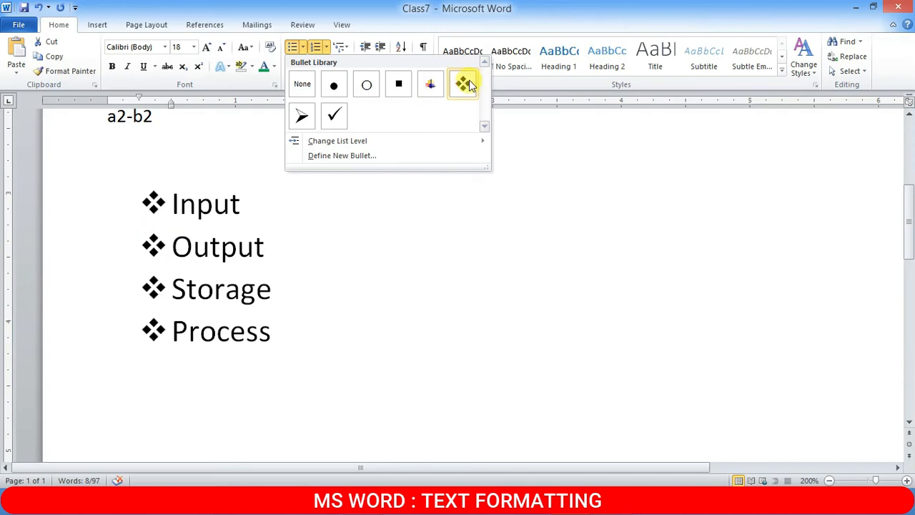
left_click(334, 115)
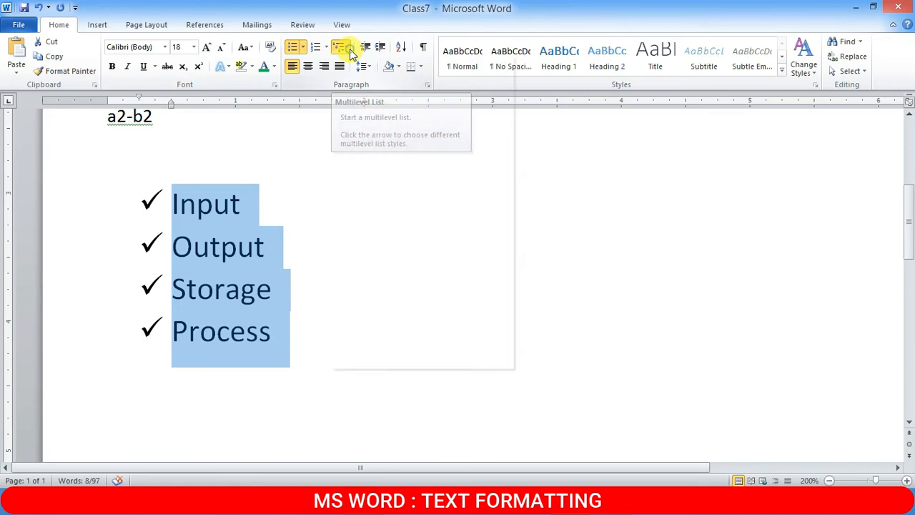
left_click(342, 47)
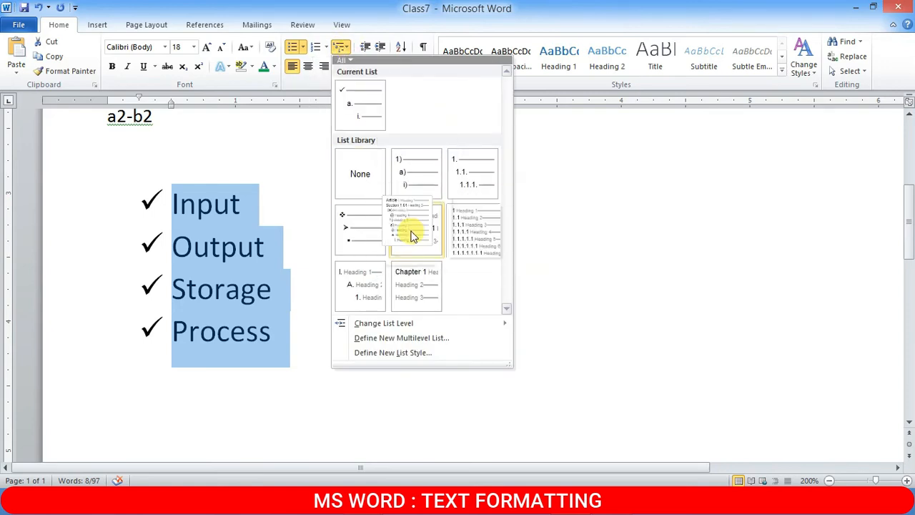
left_click(261, 169)
left_click(342, 49)
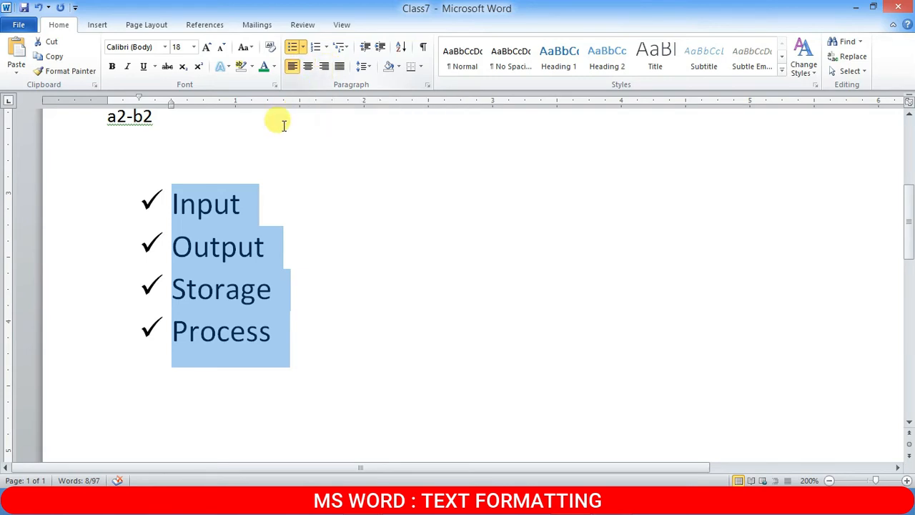
- Set the font of the body paragraph below the "Text Formatting" title to Arial
scroll(289, 111, "up", 3)
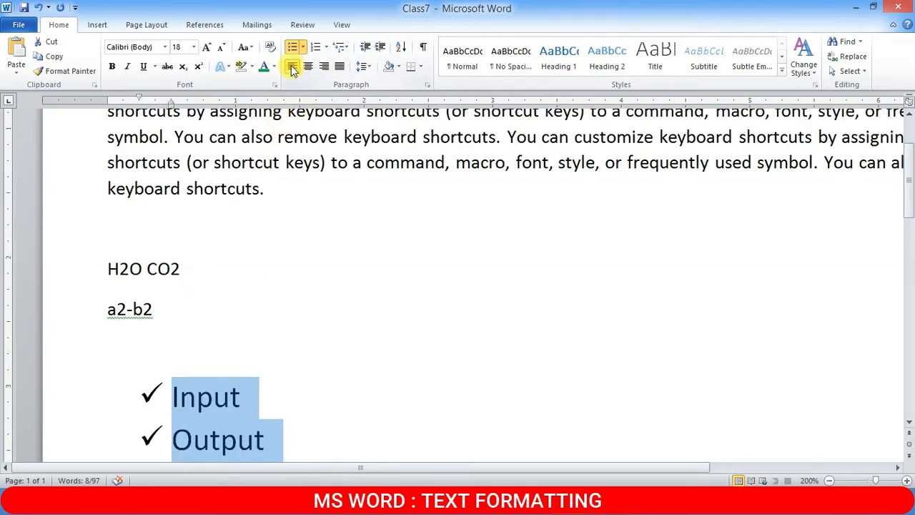
scroll(254, 165, "up", 2)
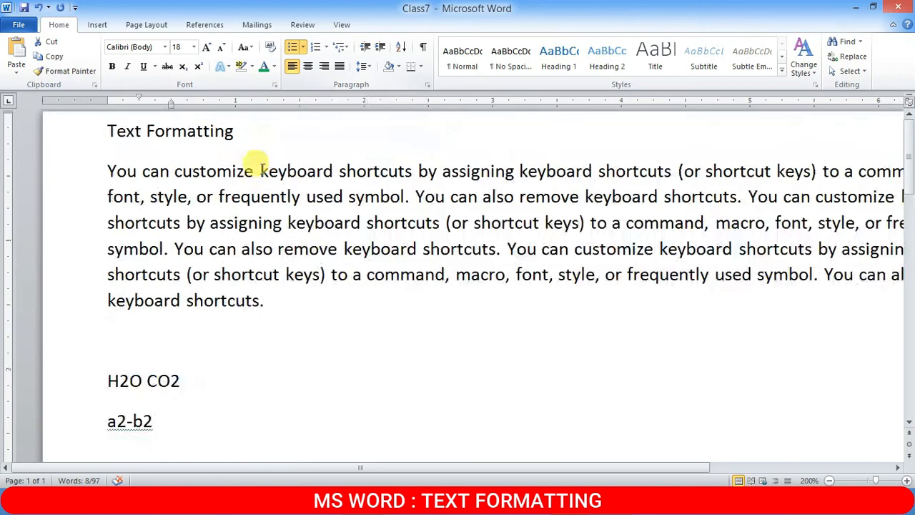
left_click_drag(104, 169, 278, 288)
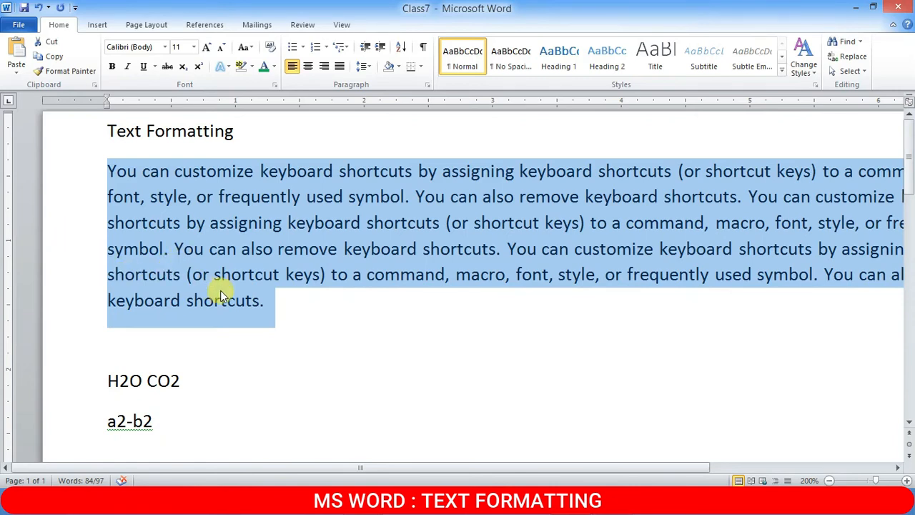
scroll(222, 293, "down", 4)
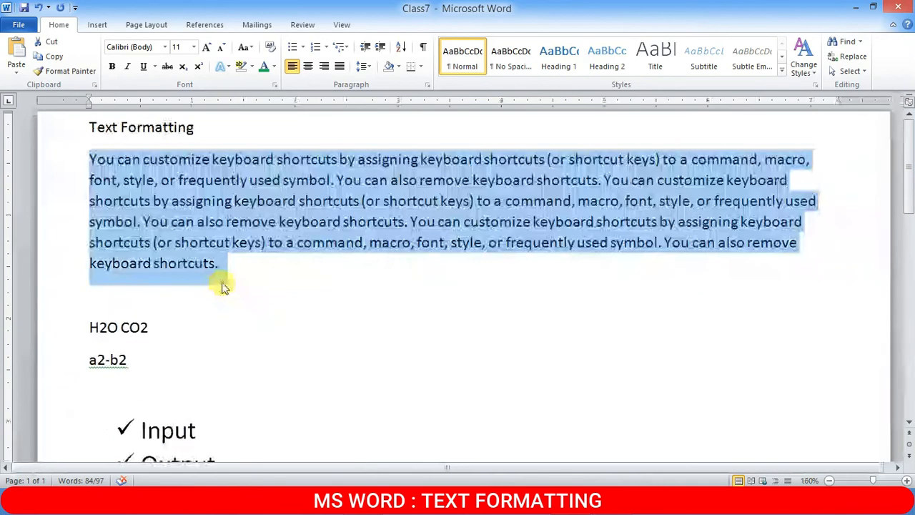
left_click(164, 46)
left_click(140, 122)
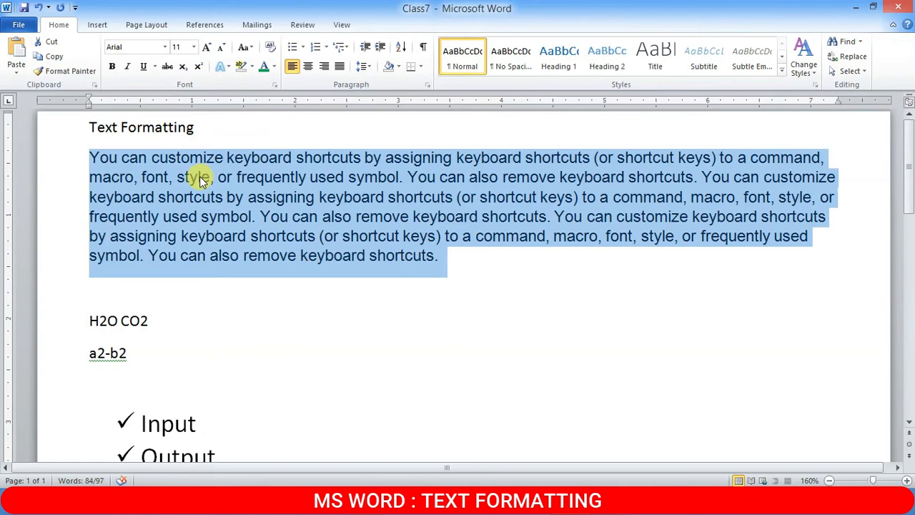
left_click(90, 151)
left_click_drag(55, 158, 396, 262)
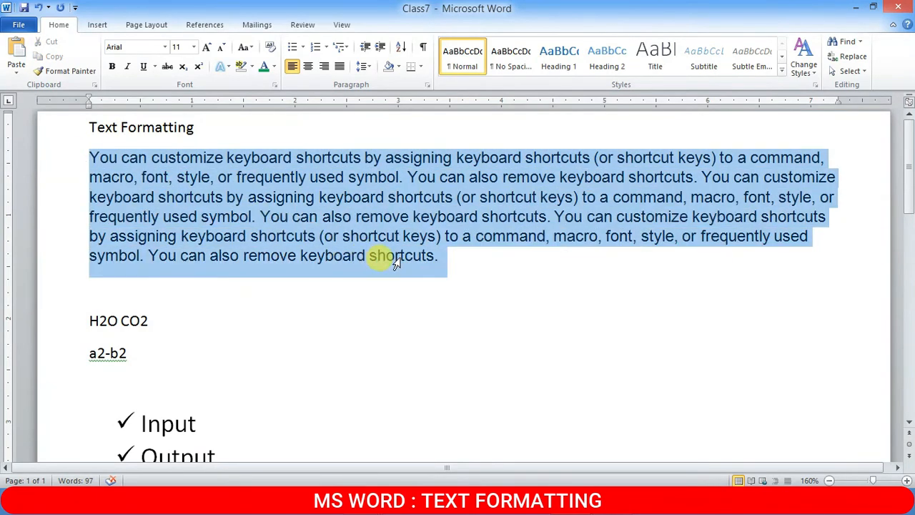
- Enter the sample text "fdgdfgdf" on the blank left-aligned line below the paragraph and erase it
left_click(207, 286)
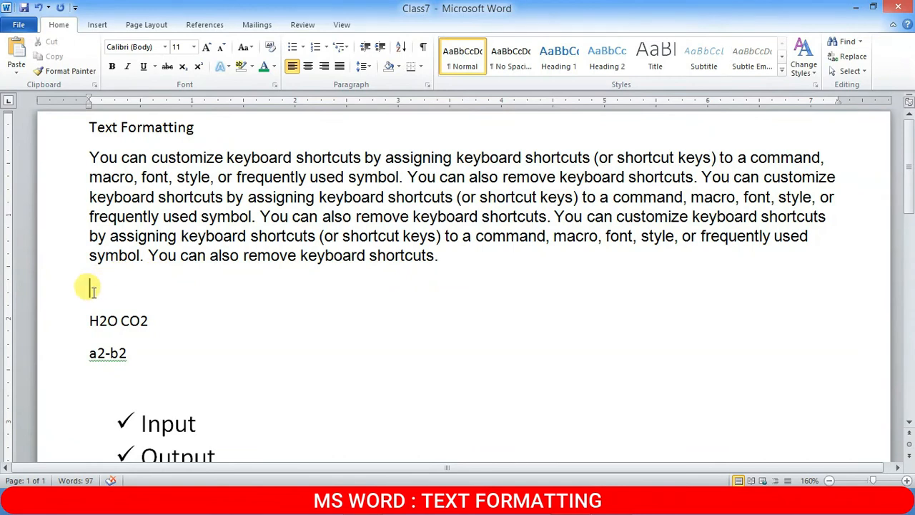
type("fdgdfgdf")
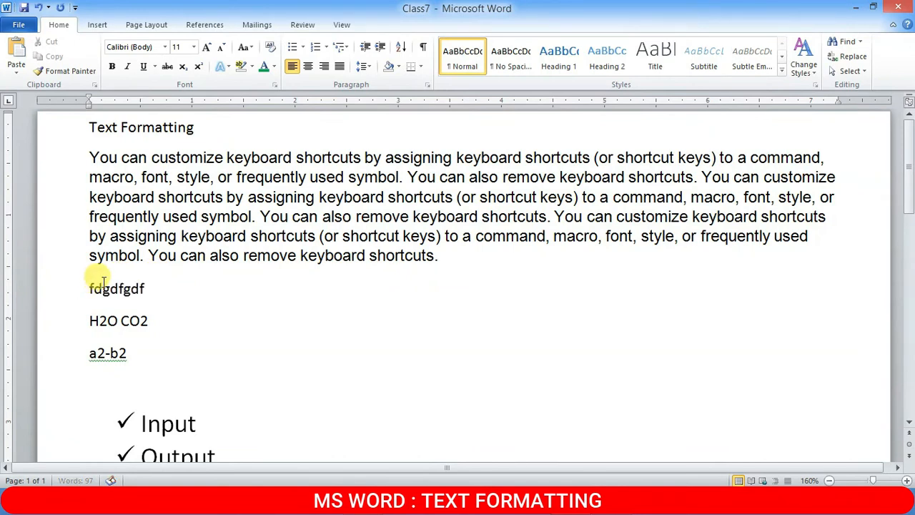
key("BackSpace")
key("BackSpace")
key("BackSpace")
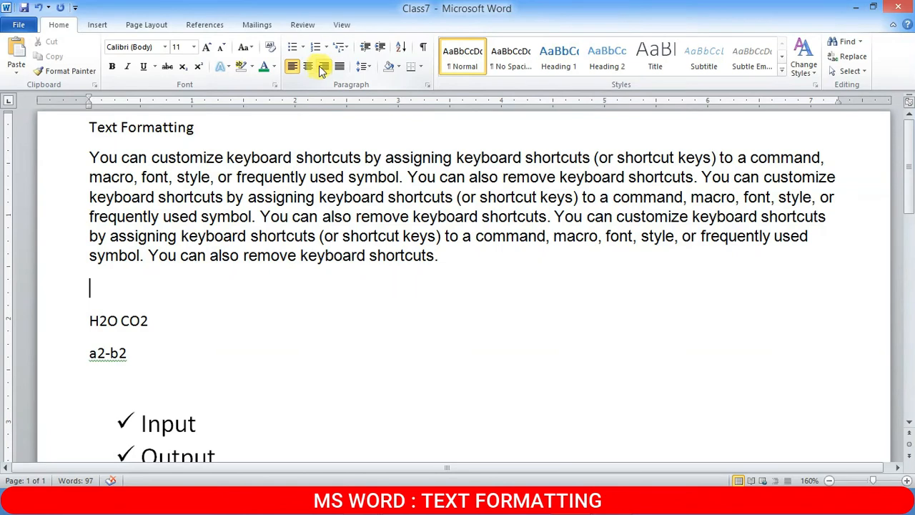
- Try right alignment with the sample text "Vjhjgh fghg hhg" on the blank line below the paragraph, and restore the blank line
left_click(324, 66)
type("vjhgh")
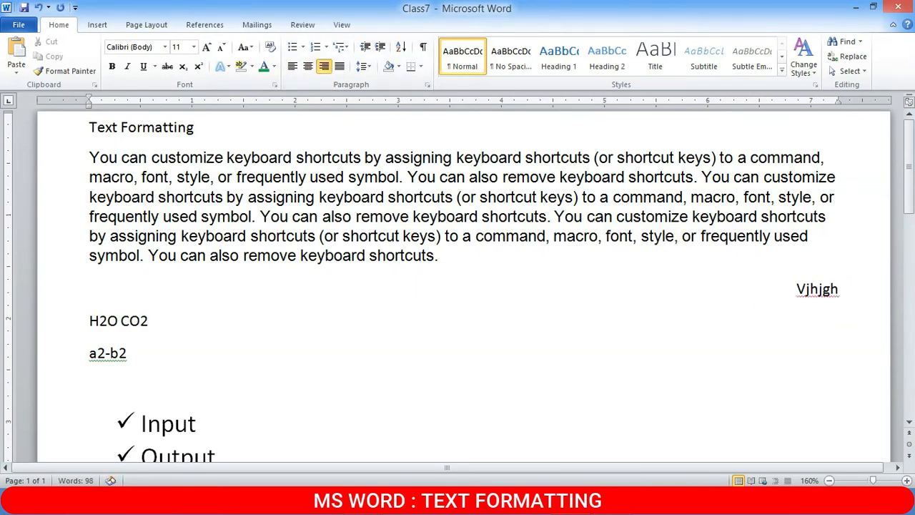
type(" fghg")
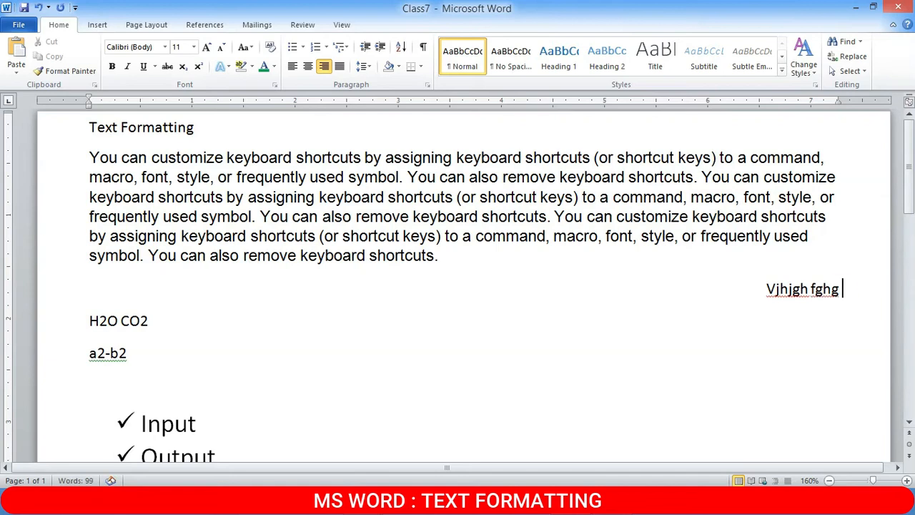
type(" hhg")
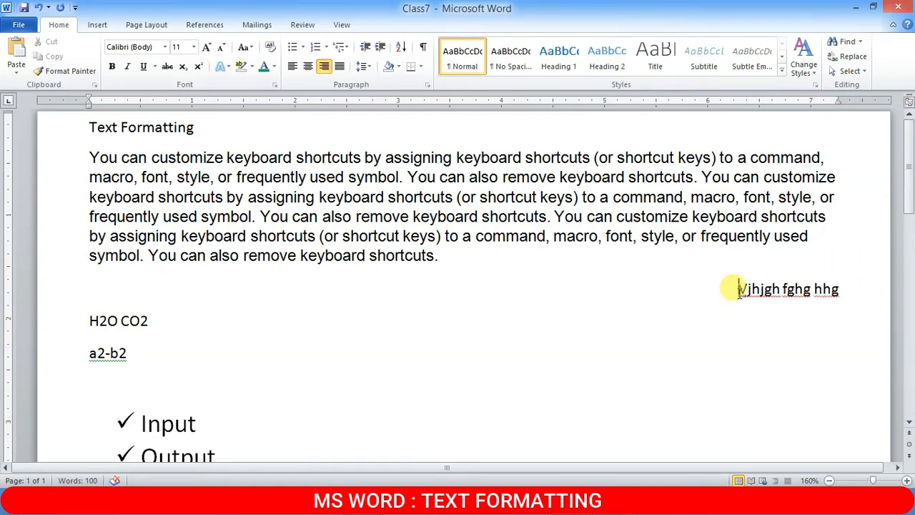
left_click_drag(740, 288, 854, 286)
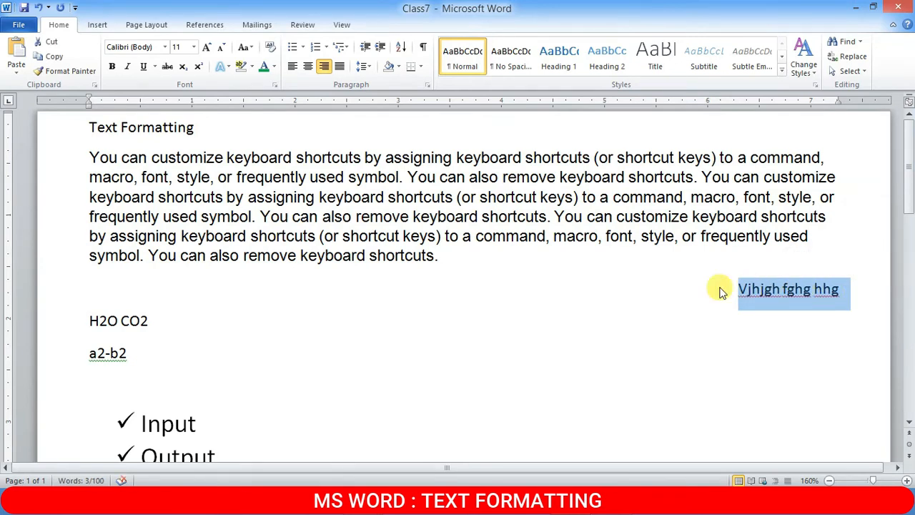
key("Delete")
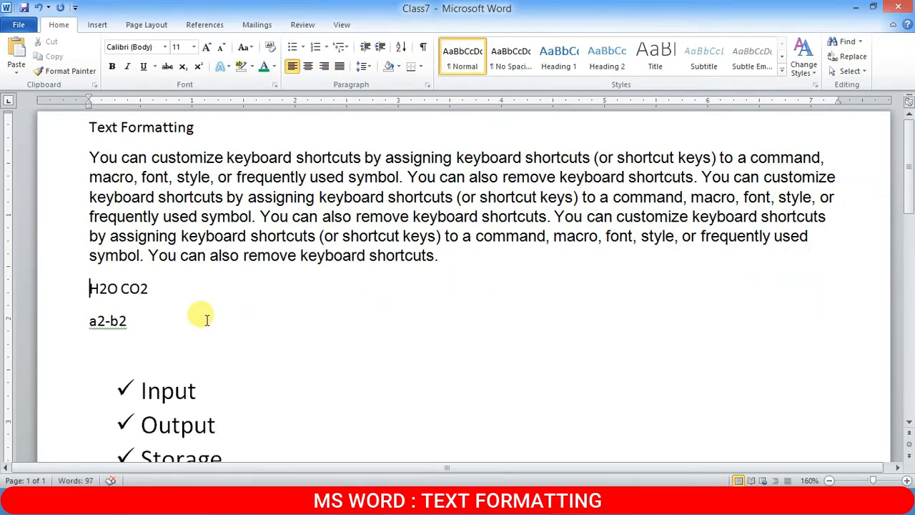
key("Return")
- Center-align the blank line below the paragraph and the "Text Formatting" title above it
left_click(103, 286)
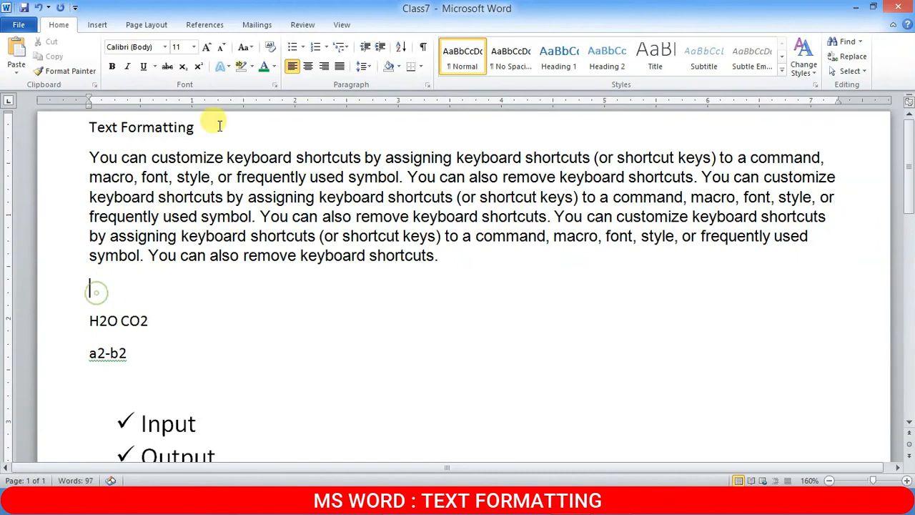
left_click(308, 66)
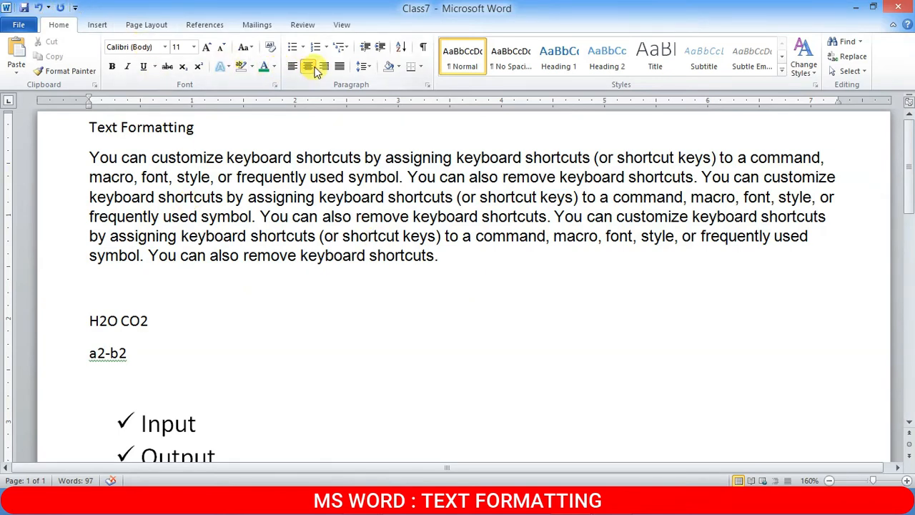
left_click(76, 126)
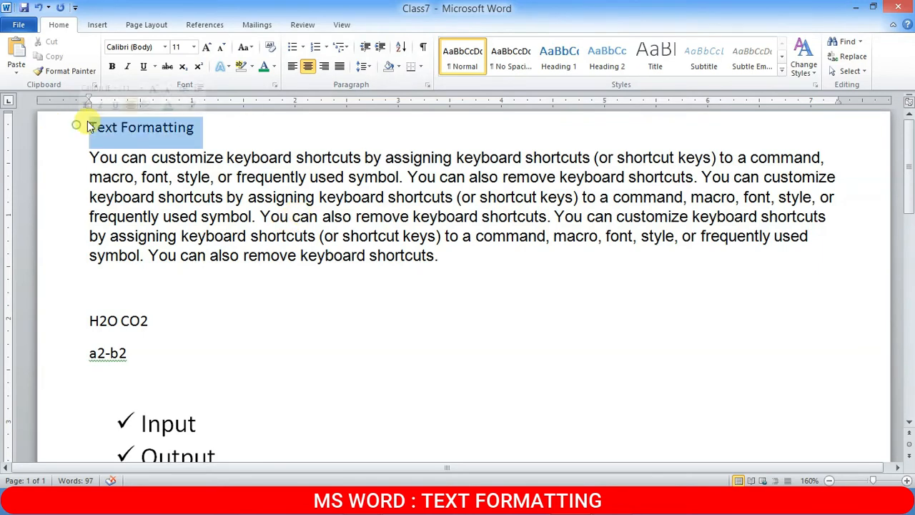
left_click(169, 136)
left_click(54, 129)
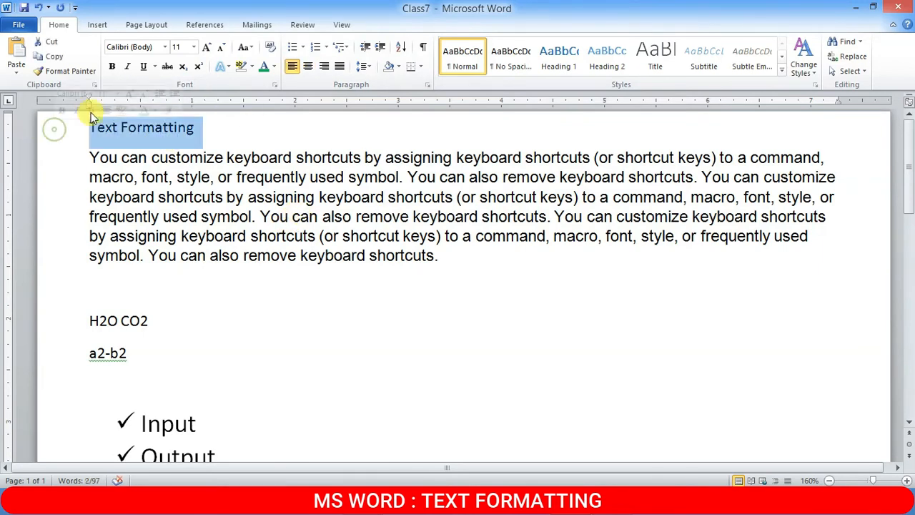
left_click(306, 72)
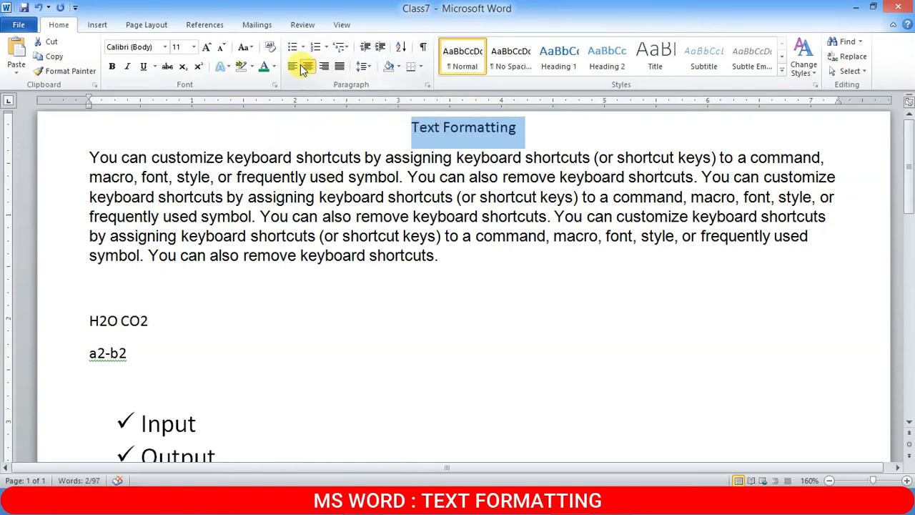
left_click(173, 157)
left_click(418, 126)
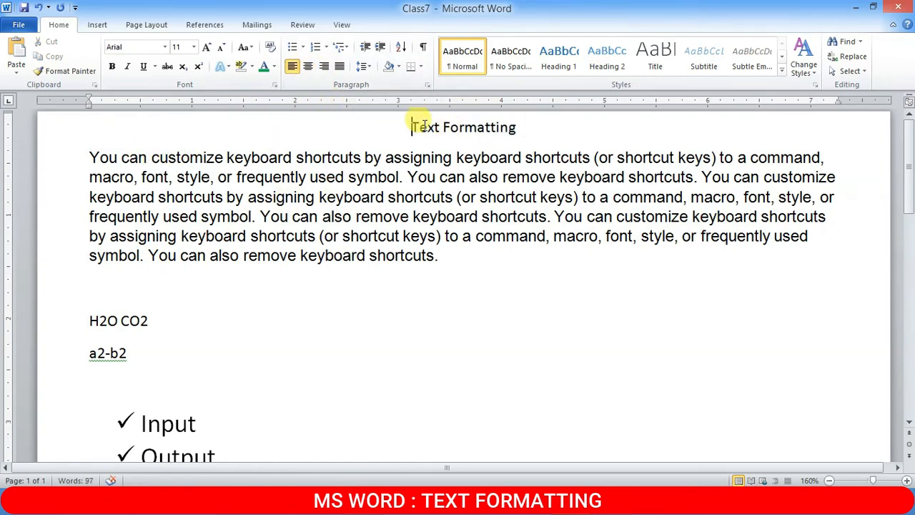
left_click_drag(422, 126, 522, 123)
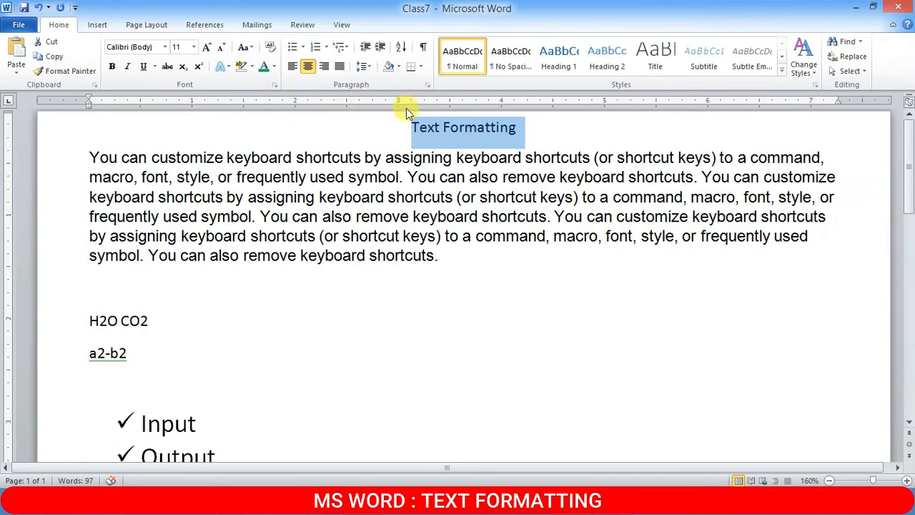
- Enter "Text Formatting" on the centered blank line below the paragraph
left_click(423, 277)
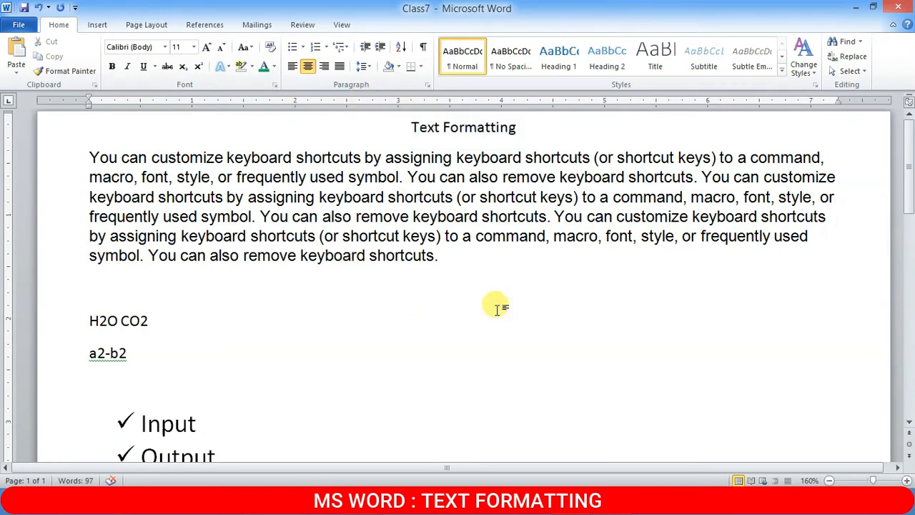
type("Te")
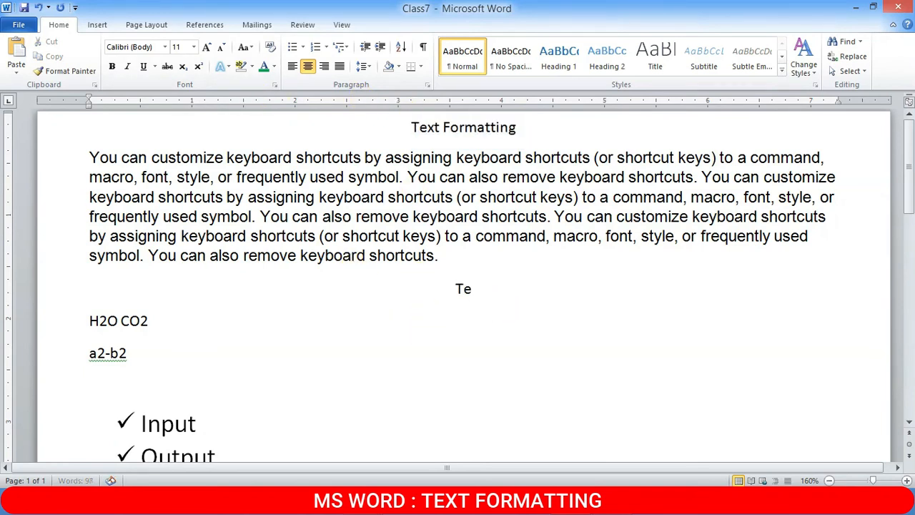
type("xt Format")
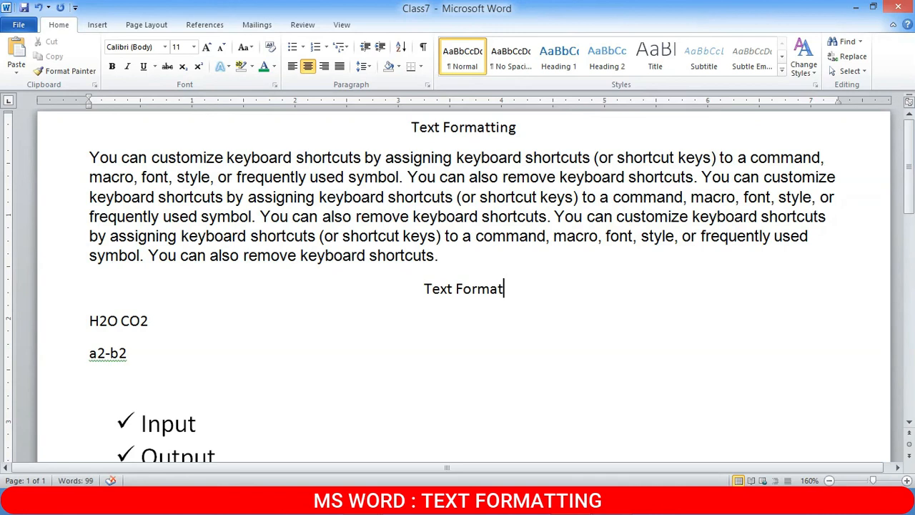
type("ting")
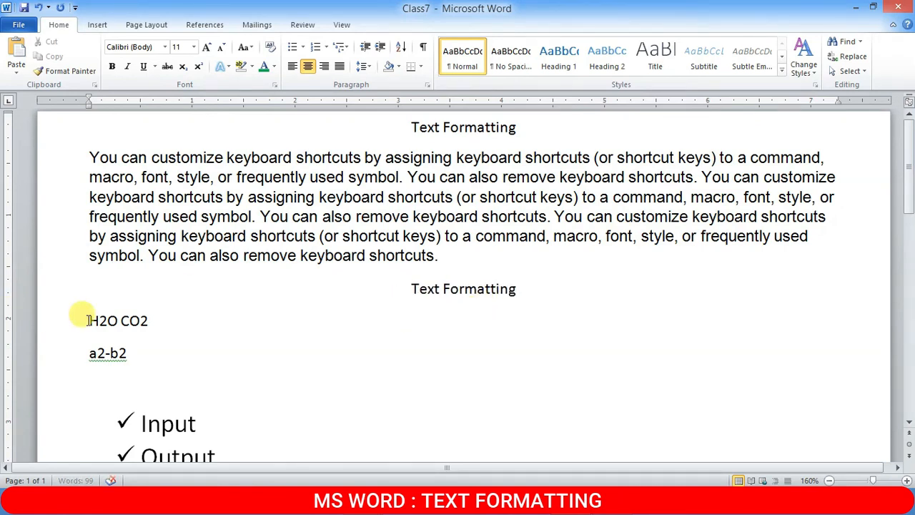
- Format the "Text Formatting" line below the paragraph as size 16, bold and green
left_click(46, 292)
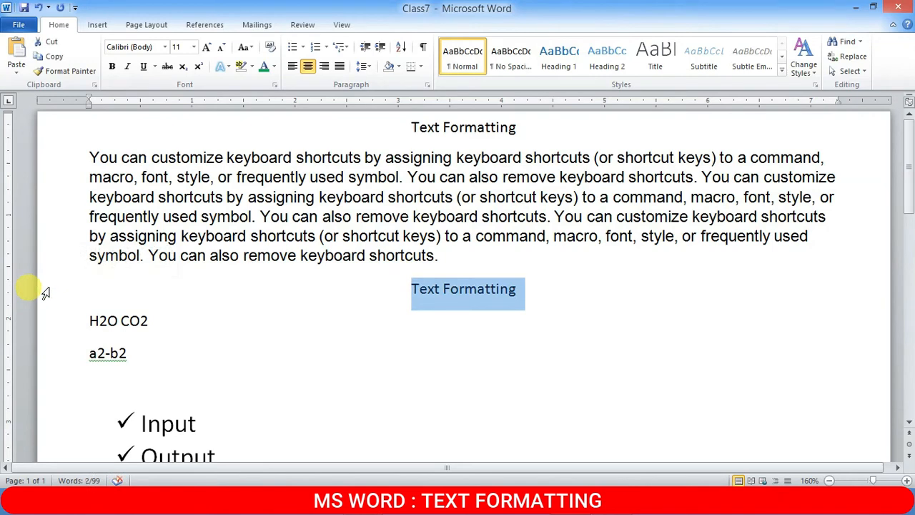
key("ctrl+shift+period")
key("ctrl+shift+period")
key("ctrl+shift+period")
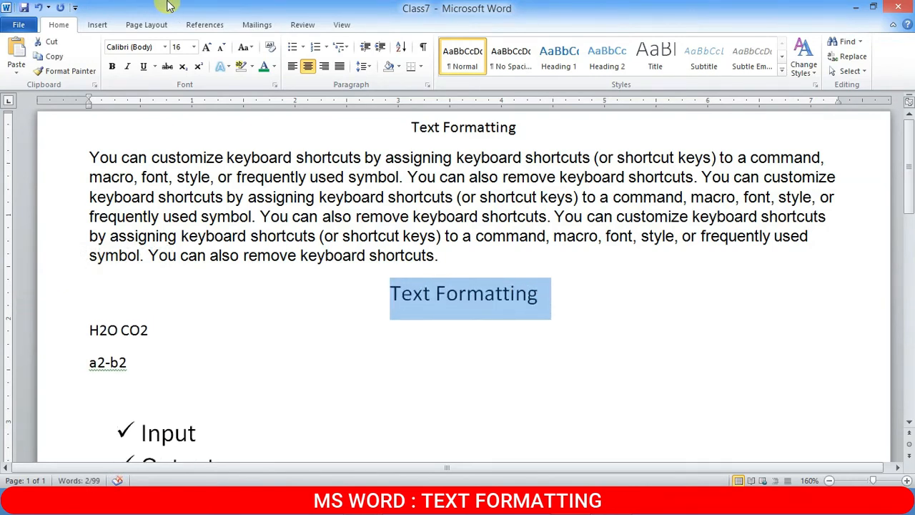
left_click(112, 66)
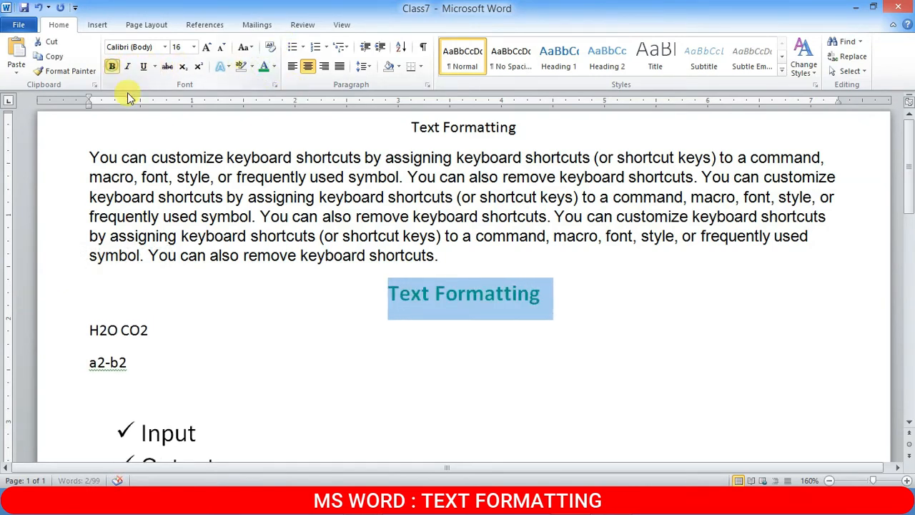
left_click(496, 296)
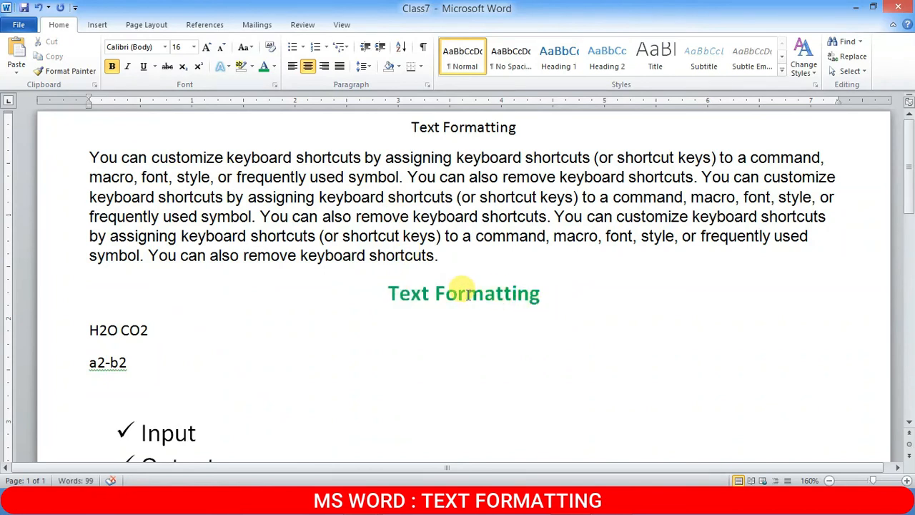
left_click_drag(365, 299, 568, 288)
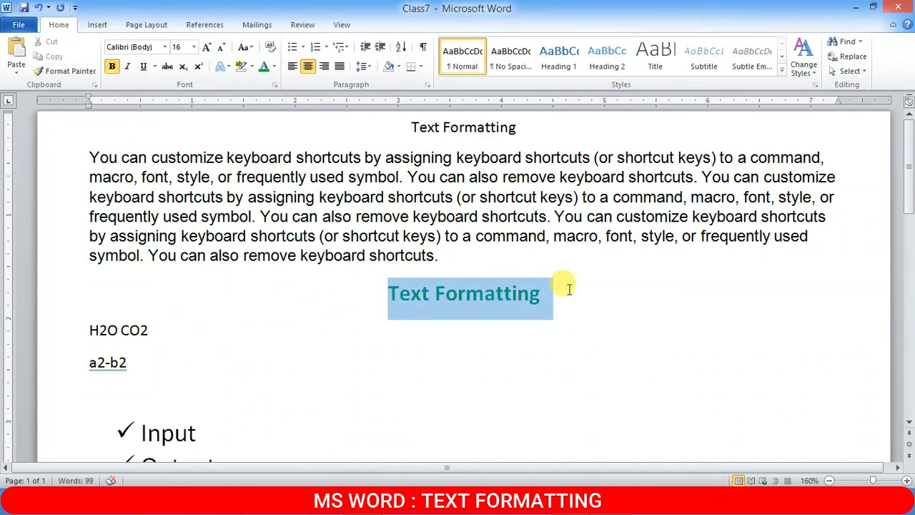
left_click(411, 143)
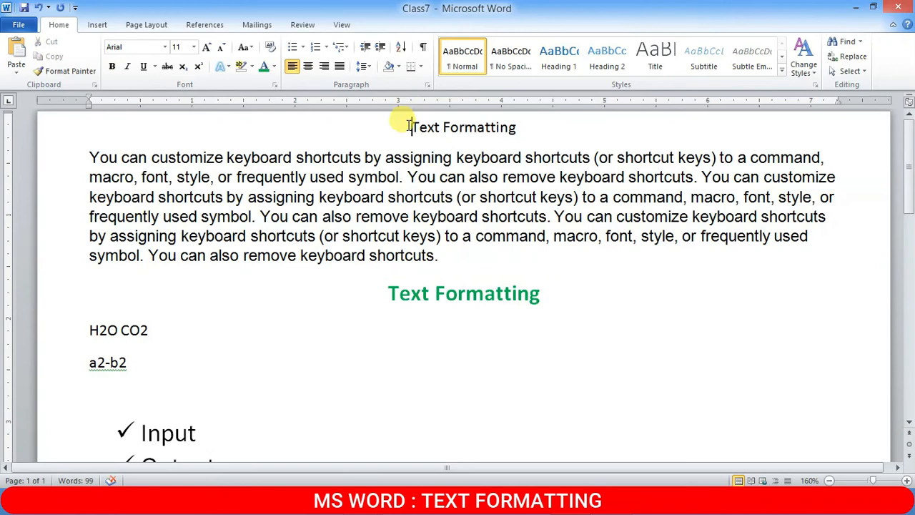
left_click_drag(406, 127, 641, 128)
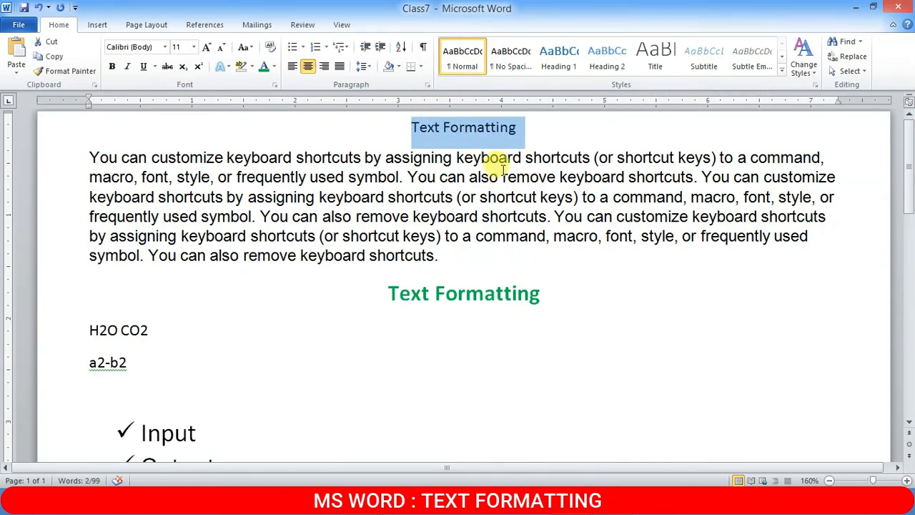
- Try center and right alignment on the whole paragraph below the title, and finish by justifying it
left_click(92, 158)
left_click_drag(92, 158, 480, 216)
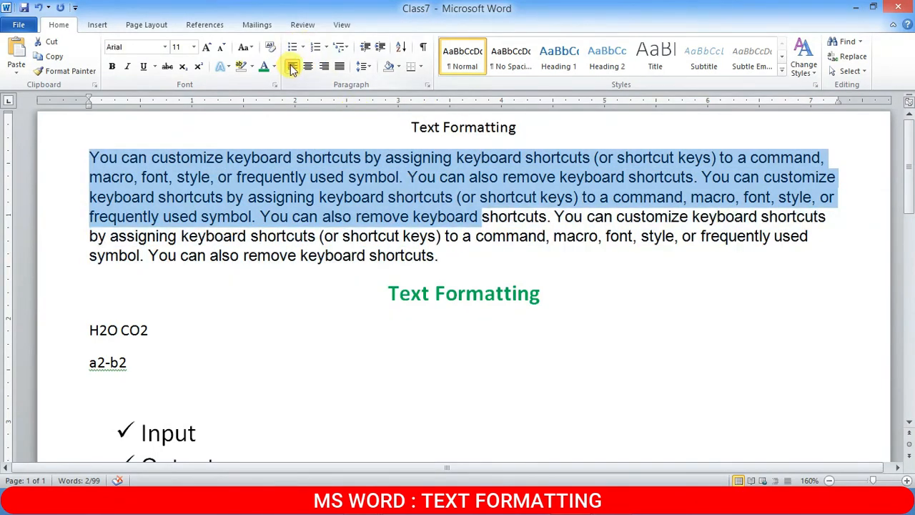
left_click(127, 158)
left_click_drag(83, 156, 437, 254)
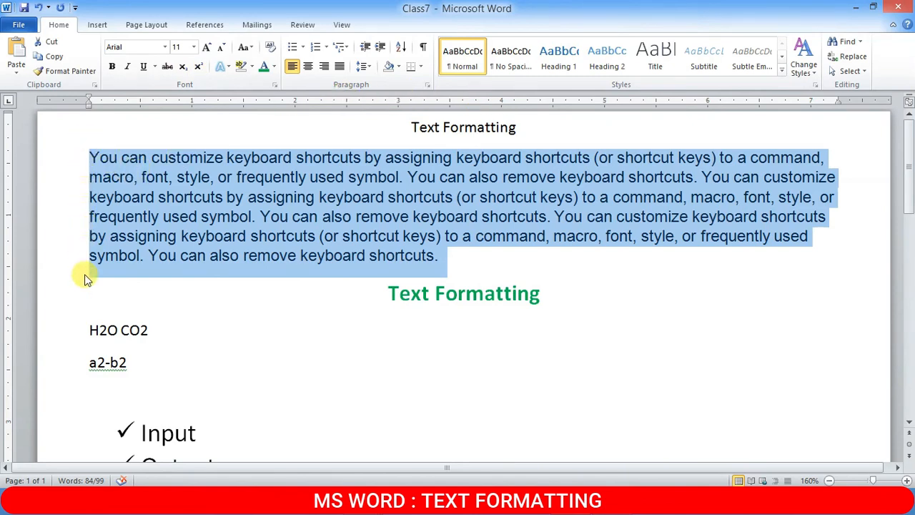
left_click(309, 67)
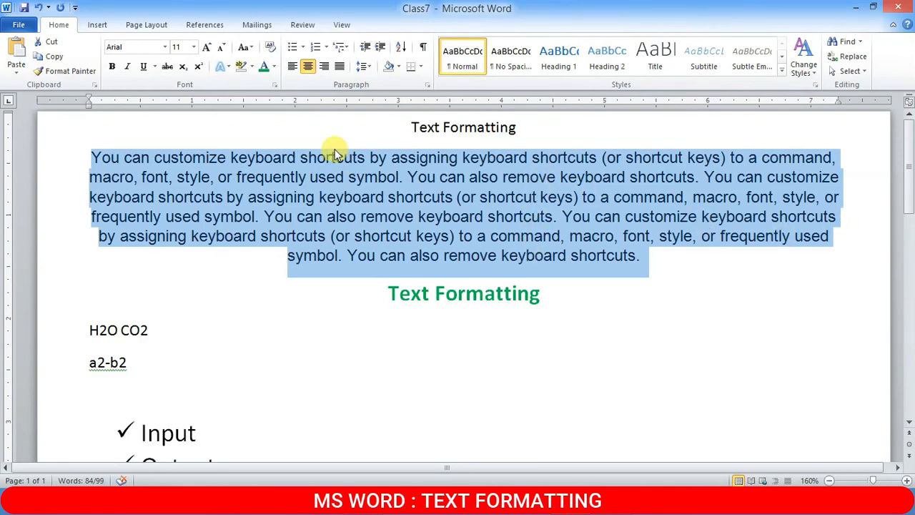
left_click(324, 67)
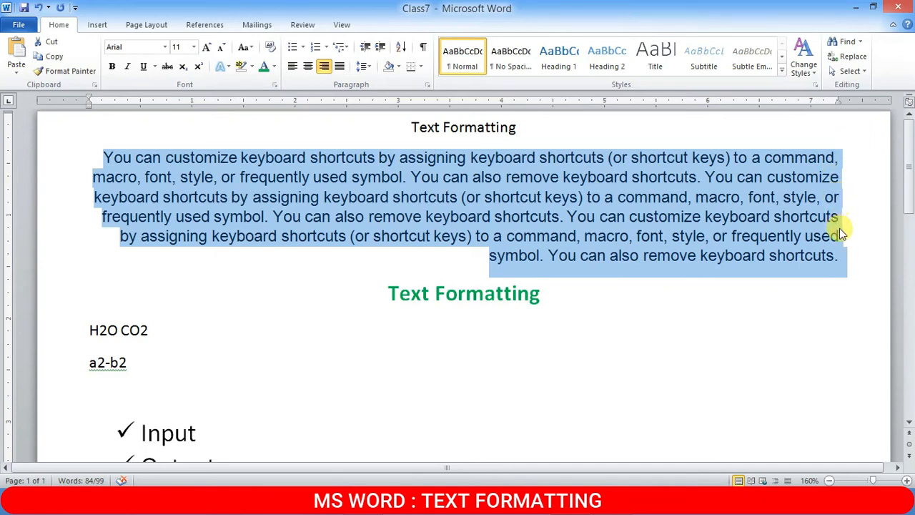
left_click(341, 68)
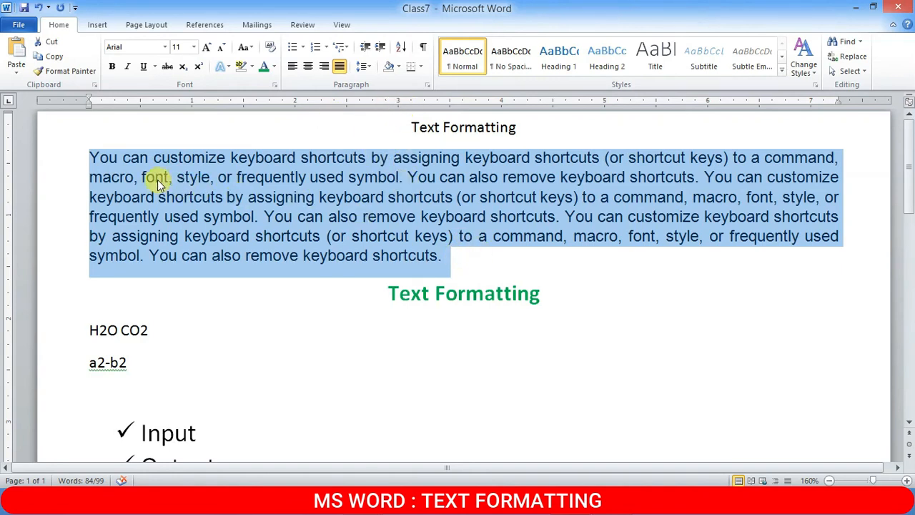
left_click(132, 179)
- Try 3.0 line spacing on the whole justified paragraph below the title
left_click_drag(89, 156, 442, 255)
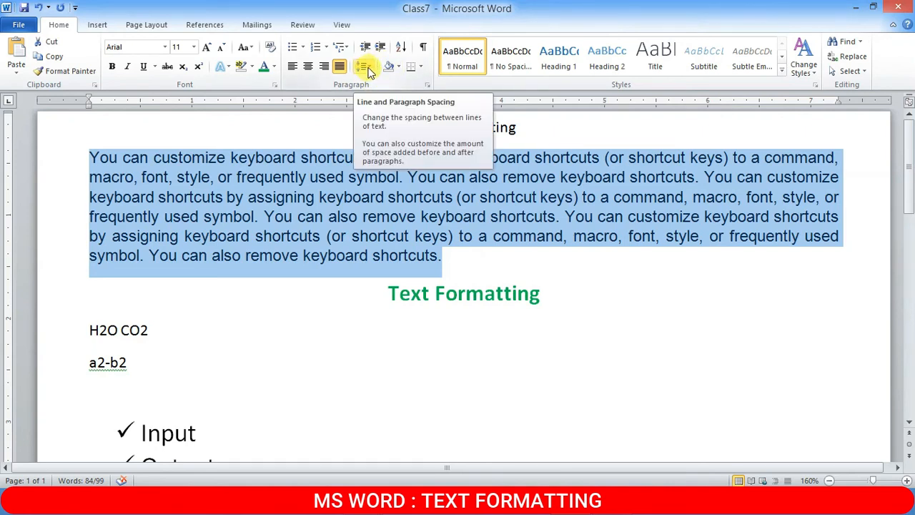
left_click(113, 141)
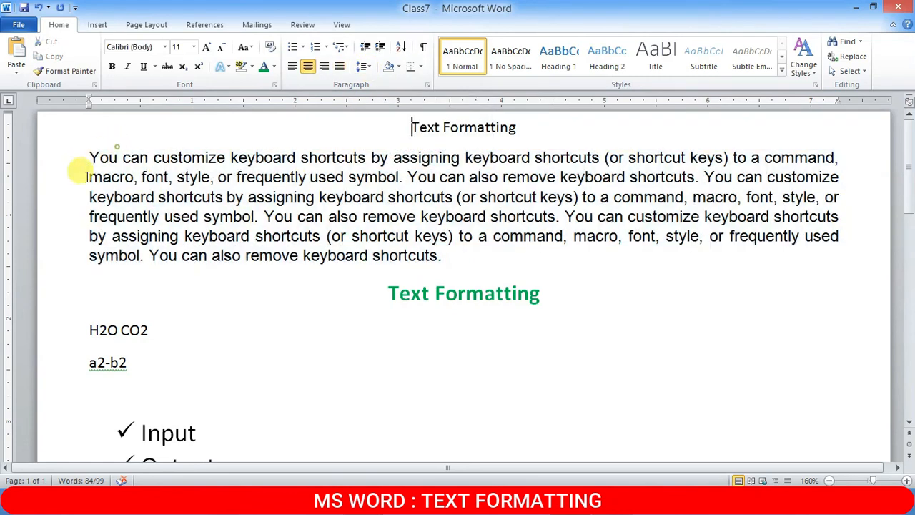
left_click_drag(86, 157, 443, 257)
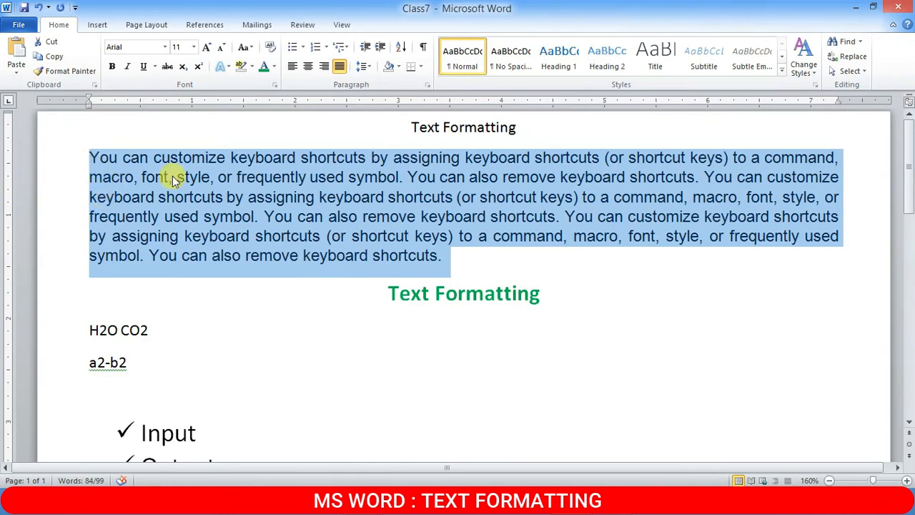
left_click(365, 66)
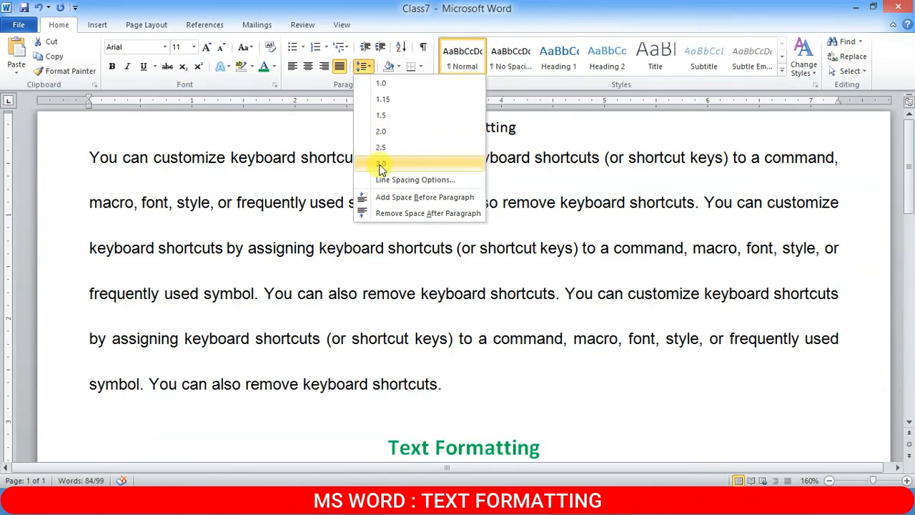
left_click(381, 166)
scroll(271, 323, "down", 3)
scroll(403, 306, "up", 3)
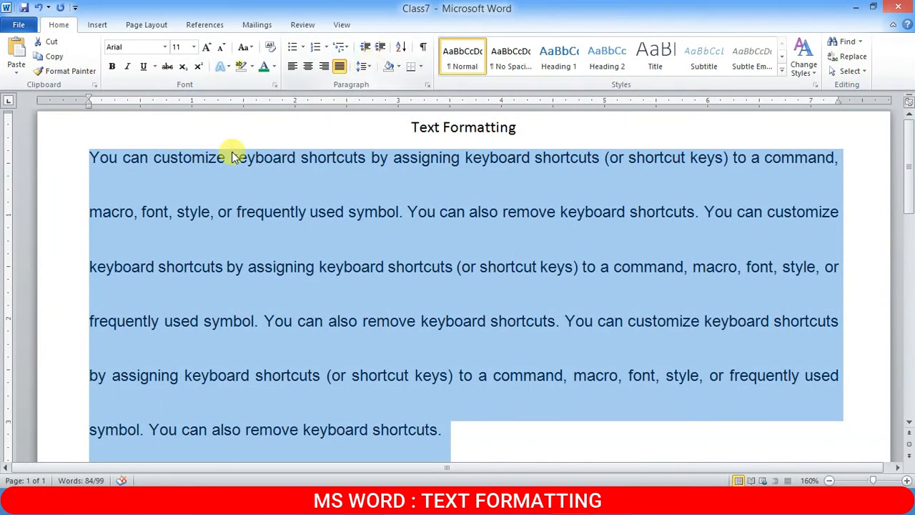
- Change the paragraph's line spacing to 1.0, and follow with 2.0
left_click(366, 70)
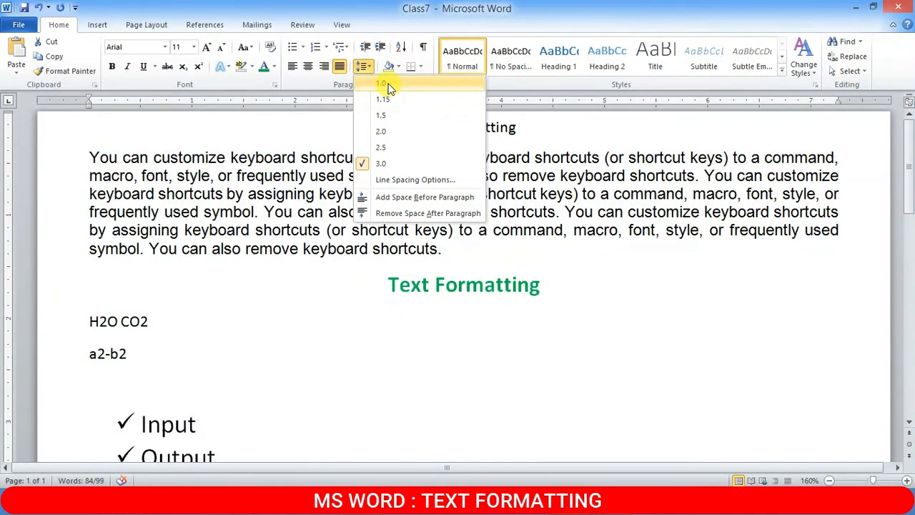
left_click(386, 85)
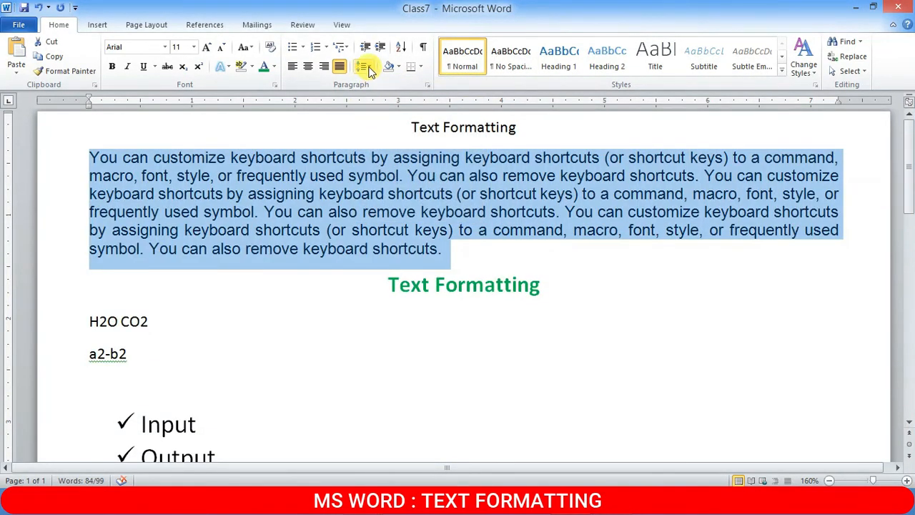
left_click(368, 68)
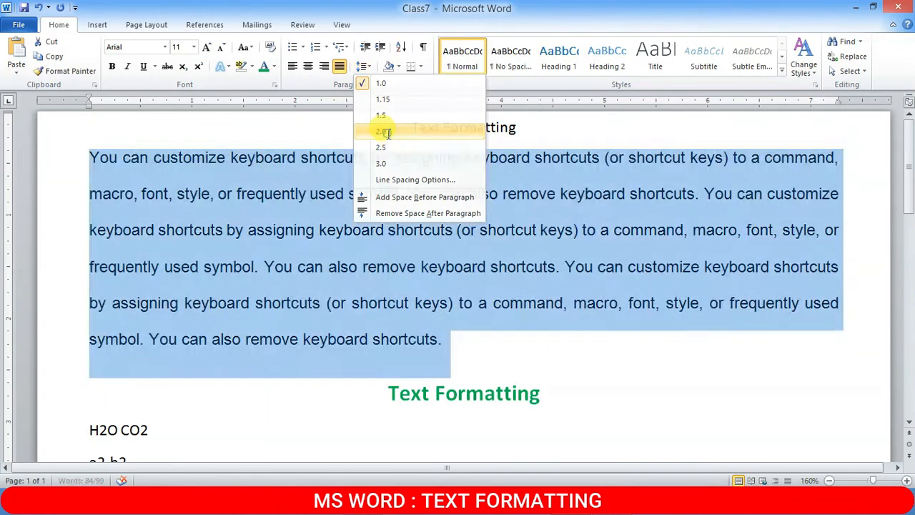
left_click(388, 134)
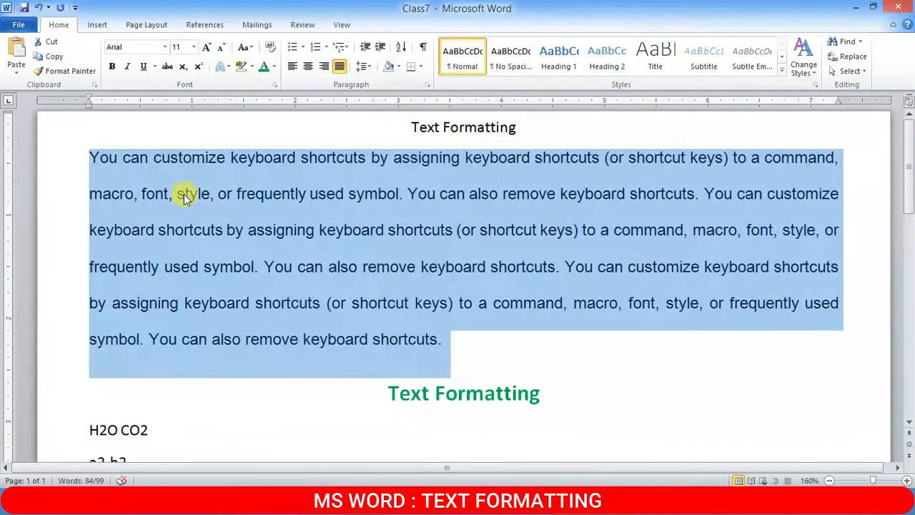
left_click(178, 193)
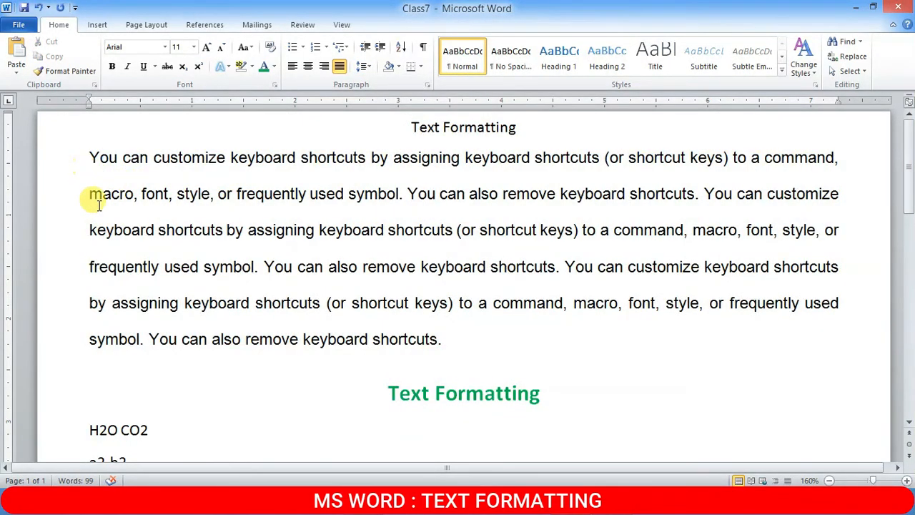
- Set the line spacing of the whole paragraph below the title to 3.0
left_click(89, 158)
left_click_drag(158, 165, 465, 327)
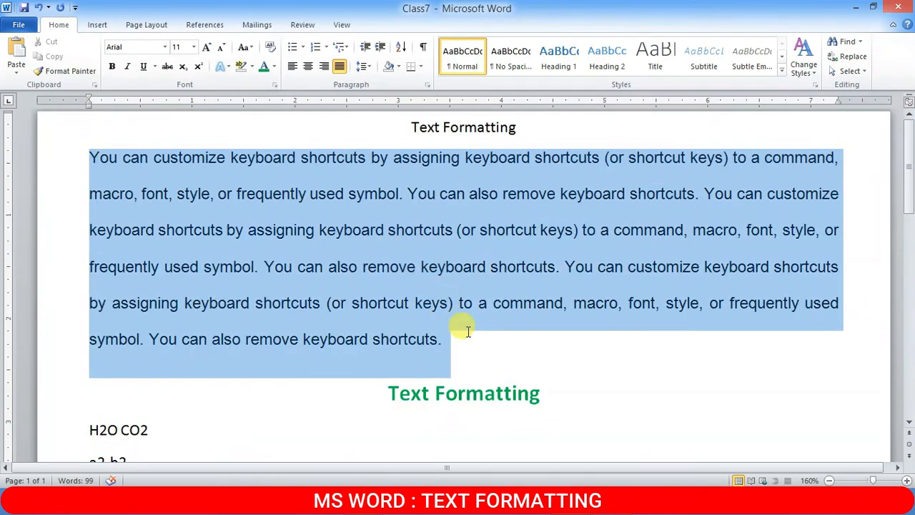
left_click(363, 66)
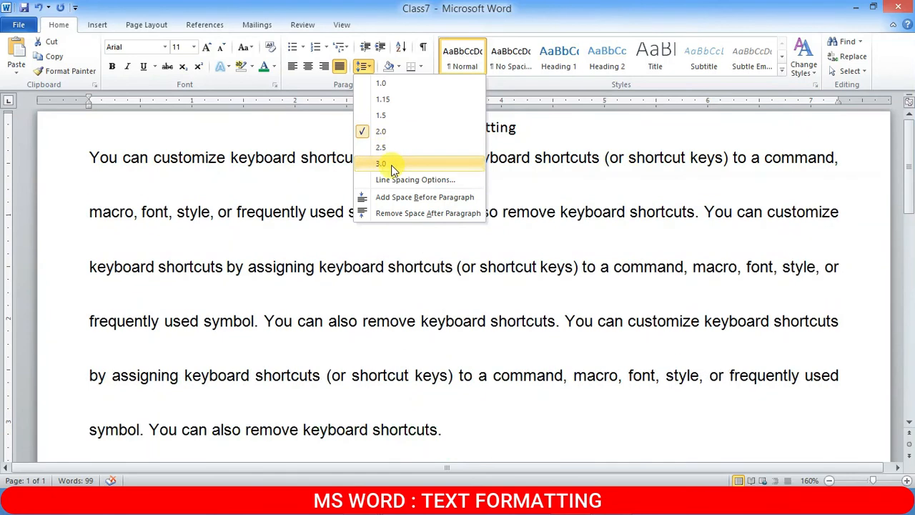
left_click(391, 164)
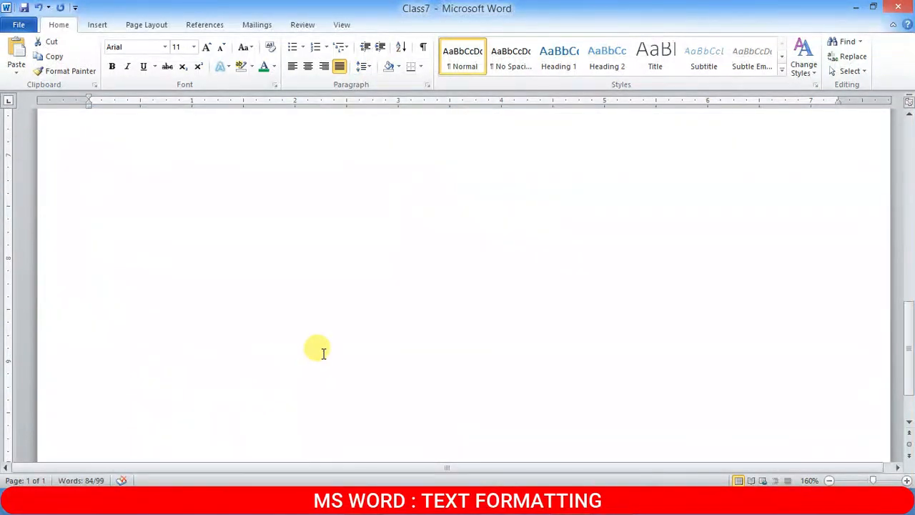
scroll(317, 331, "up", 2)
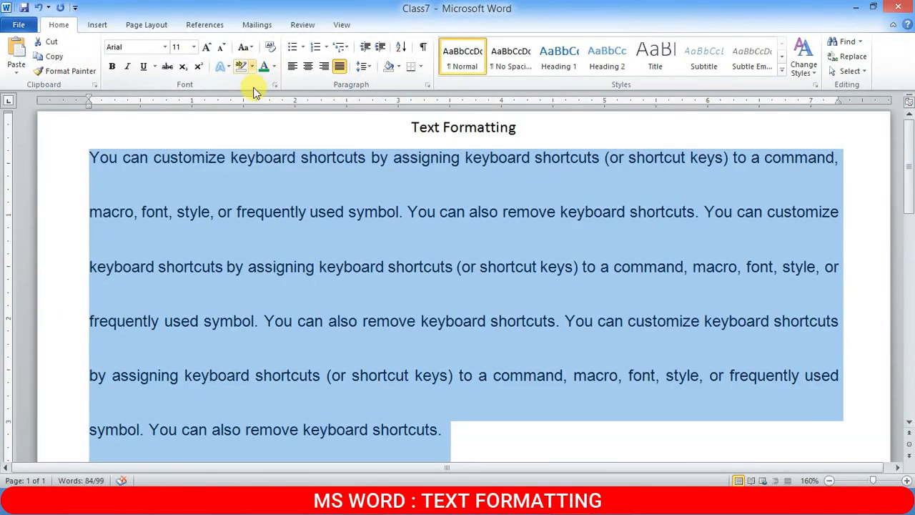